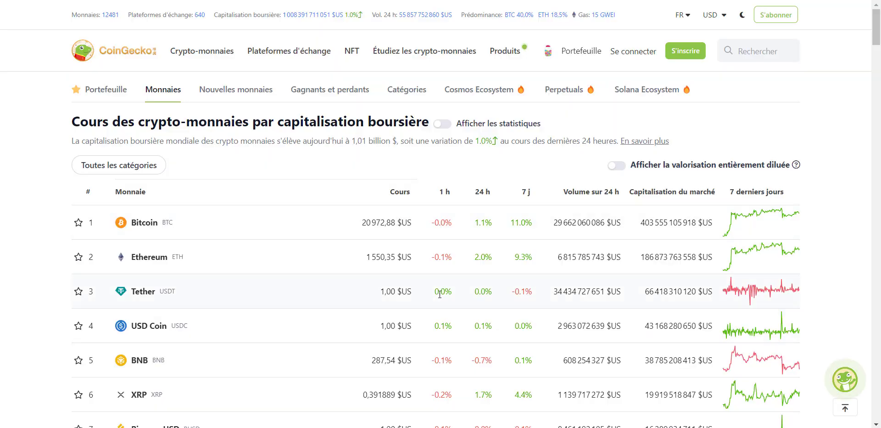
# Step: Look over the top cryptocurrencies ranked by market capitalization
pyautogui.scroll(-4, 320, 331)
pyautogui.scroll(3, 320, 331)
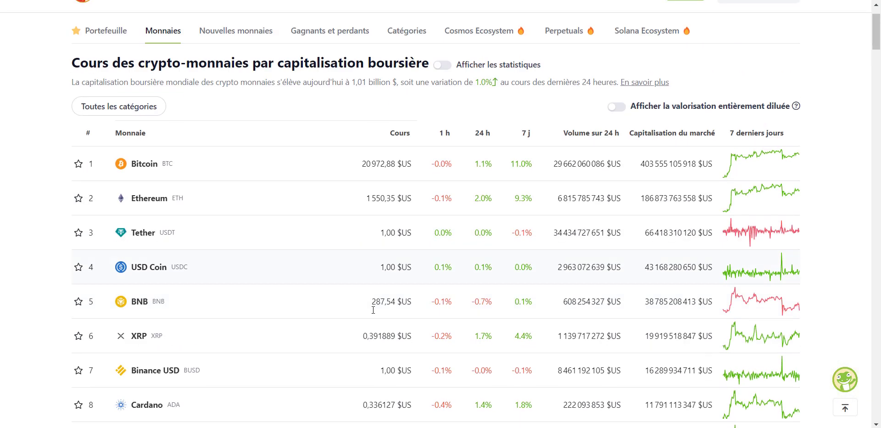
pyautogui.scroll(-3, 320, 295)
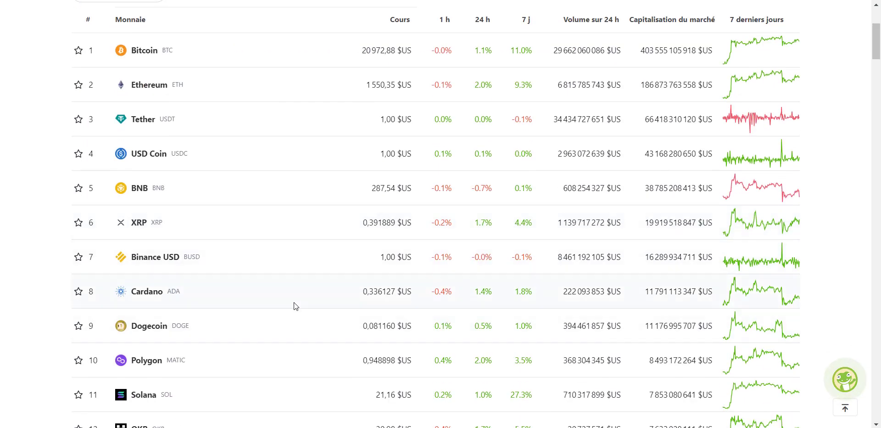
pyautogui.scroll(-1, 296, 304)
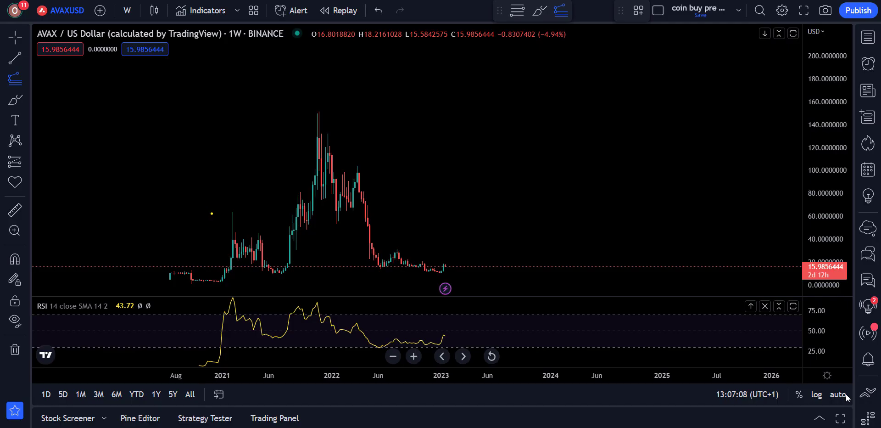
# Step: Switch to the AVAX/BTC weekly chart in TradingView and measure the price move starting from the August 2021 low
pyautogui.hotkey('ctrl', 'Tab')
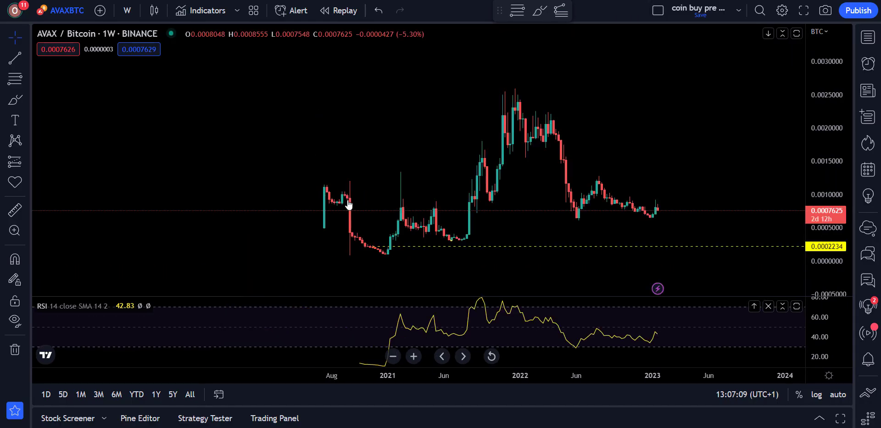
pyautogui.moveTo(606, 158)
pyautogui.mouseDown()
pyautogui.moveTo(566, 188)
pyautogui.moveTo(486, 221)
pyautogui.mouseUp()
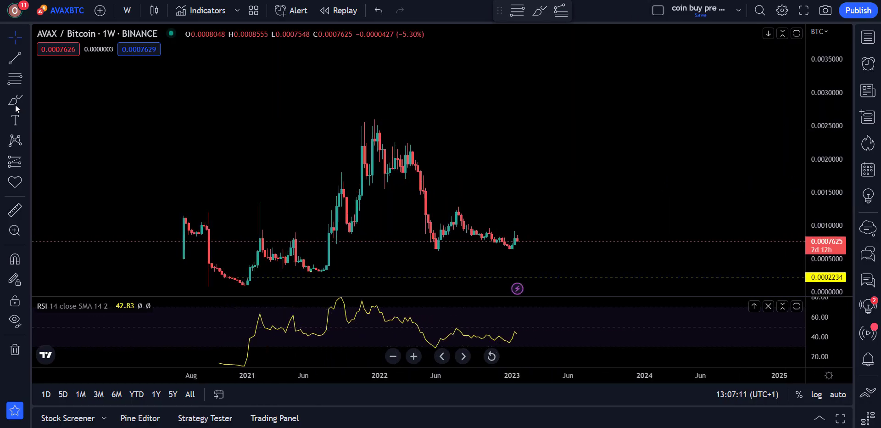
pyautogui.click(15, 210)
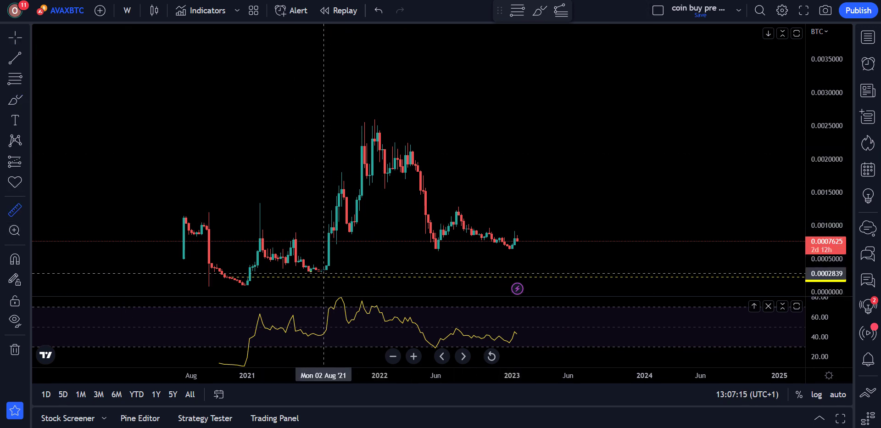
pyautogui.click(323, 269)
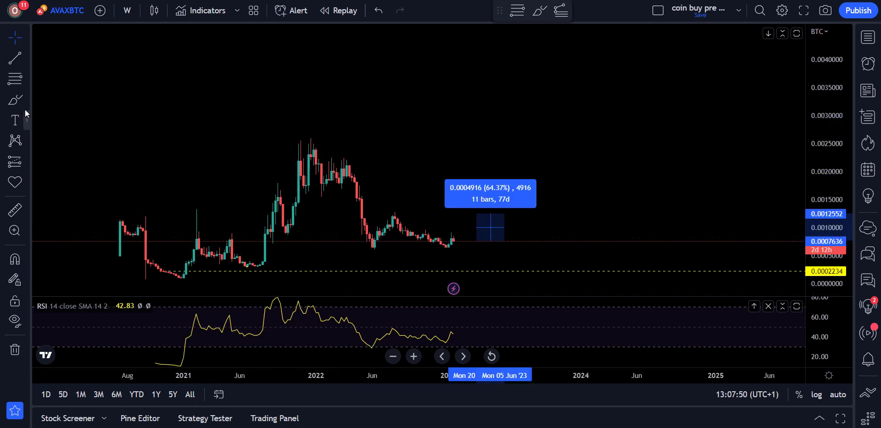
# Step: Brush a rising path from the current AVAX/BTC price, a line across the late-2021 peaks and two target circles, undoing the upper circle
pyautogui.click(14, 99)
pyautogui.moveTo(446, 242)
pyautogui.mouseDown()
pyautogui.moveTo(515, 230)
pyautogui.moveTo(543, 182)
pyautogui.mouseUp()
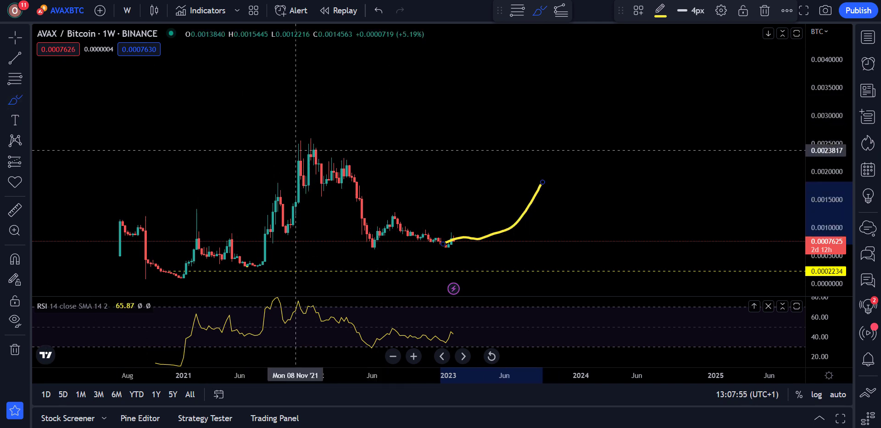
pyautogui.moveTo(285, 147); pyautogui.dragTo(367, 148)
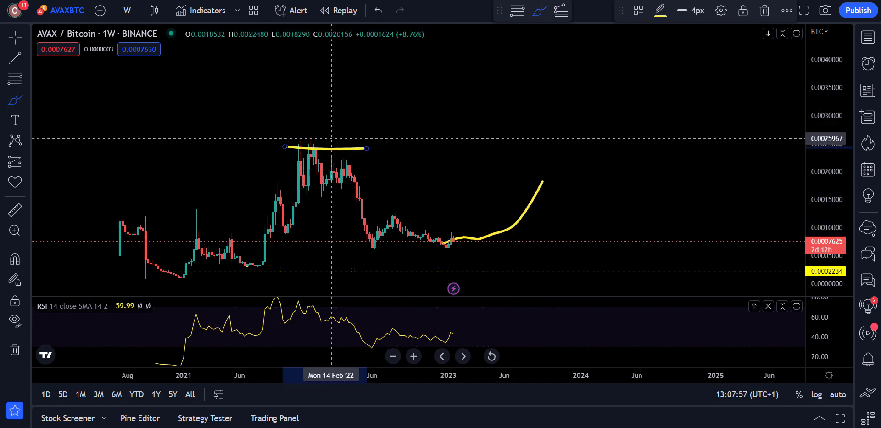
pyautogui.moveTo(575, 116); pyautogui.dragTo(619, 96)
pyautogui.moveTo(637, 43); pyautogui.dragTo(637, 78)
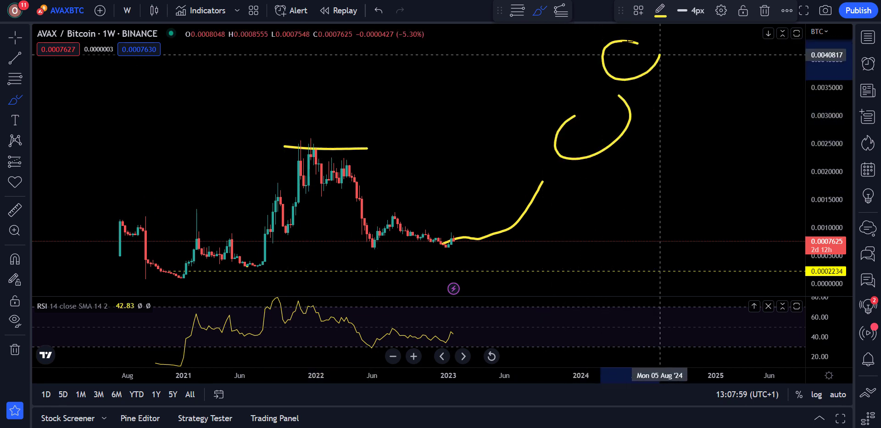
pyautogui.click(378, 10)
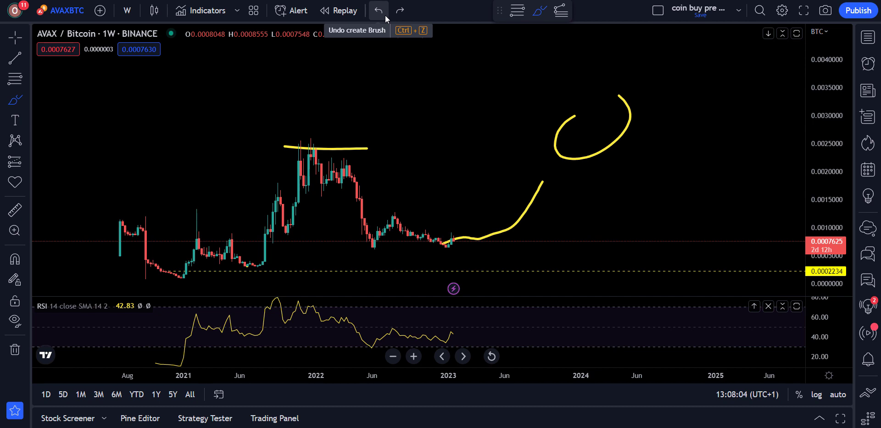
# Step: Switch to the NEXT RUN TARGET AVAX spreadsheet and review the empty inputs B5:F5 and each target price column in rows 7 to 11
pyautogui.hotkey('ctrl', 'Tab')
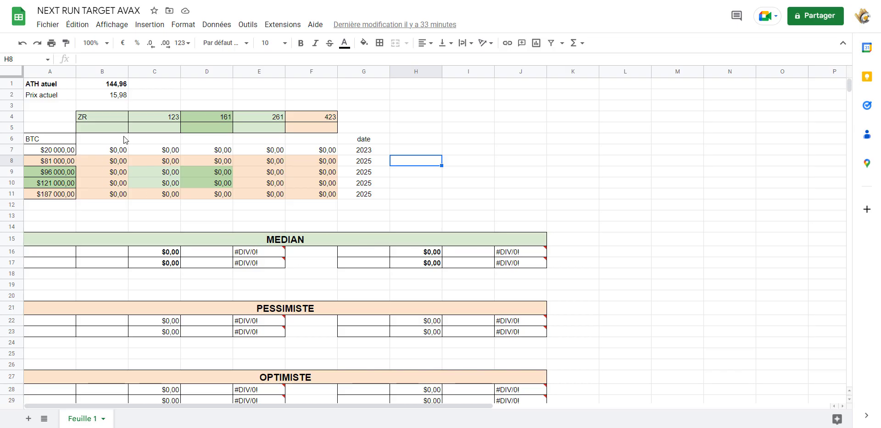
pyautogui.moveTo(104, 128); pyautogui.dragTo(312, 127)
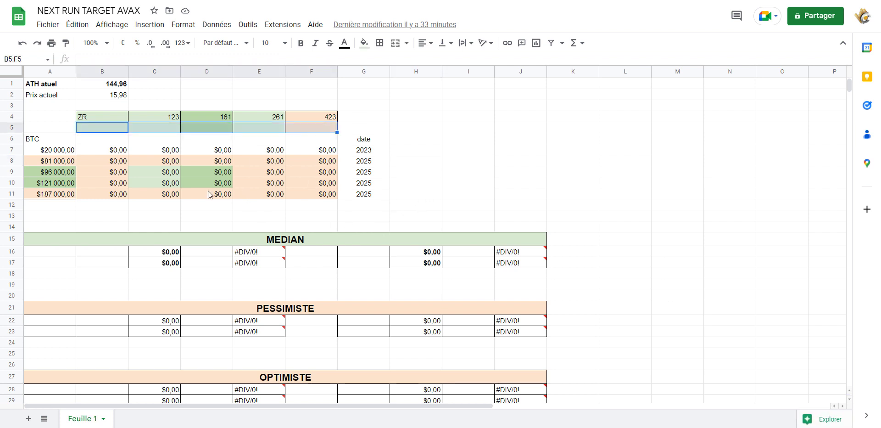
pyautogui.moveTo(120, 152); pyautogui.dragTo(122, 193)
pyautogui.moveTo(172, 152); pyautogui.dragTo(173, 194)
pyautogui.moveTo(224, 151); pyautogui.dragTo(224, 194)
pyautogui.moveTo(273, 153); pyautogui.dragTo(274, 193)
pyautogui.moveTo(321, 150); pyautogui.dragTo(321, 184)
pyautogui.click(449, 185)
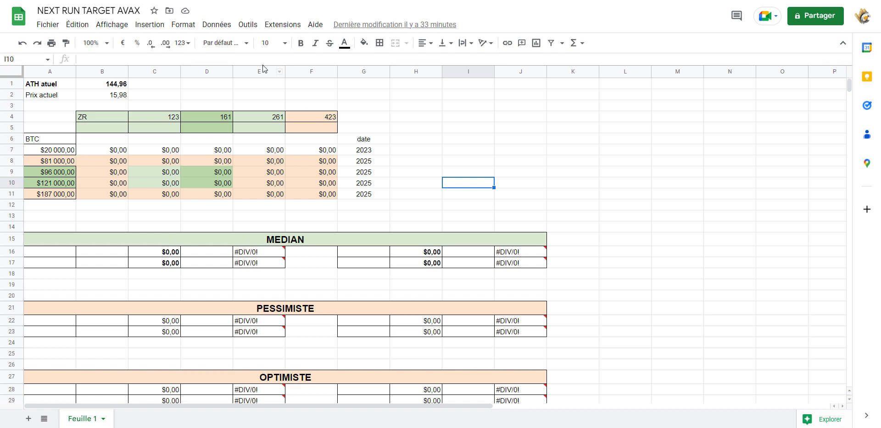
# Step: Return to the AVAX/BTC chart and undo the three remaining brush strokes
pyautogui.hotkey('alt', 'Tab')
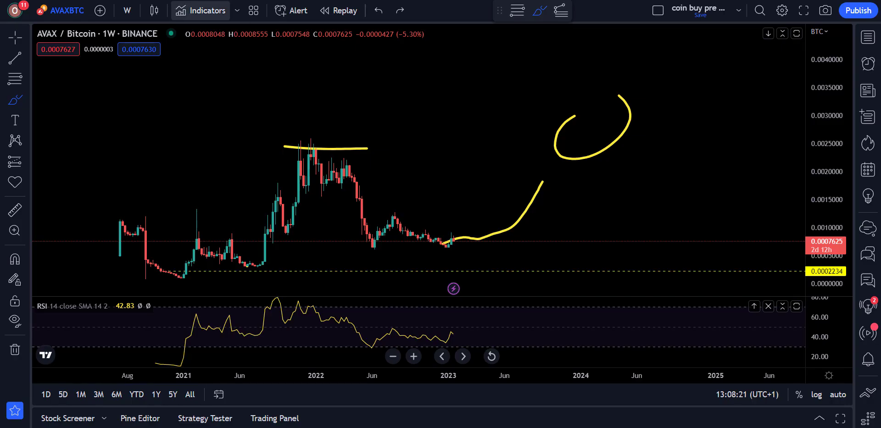
pyautogui.click(379, 11)
pyautogui.click(379, 11)
pyautogui.click(380, 11)
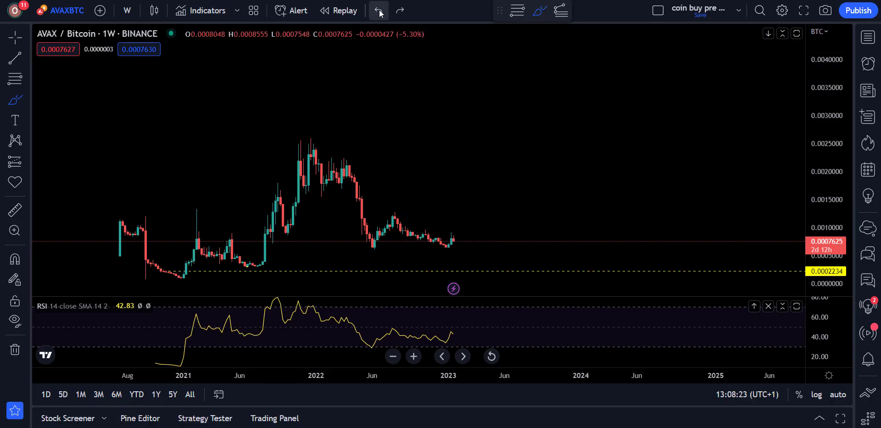
# Step: Draw a Fib Retracement on AVAX/BTC from about 0.002607 in late March 2022 down to about 0.0006 in July 2023
pyautogui.click(15, 79)
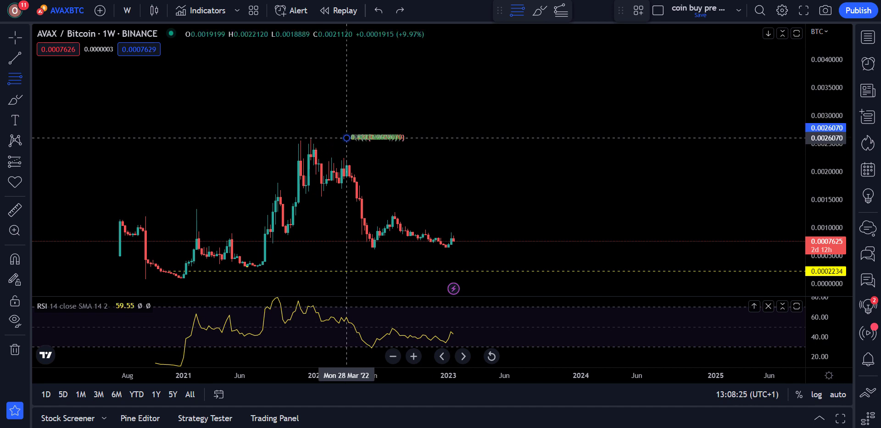
pyautogui.click(347, 137)
pyautogui.click(520, 250)
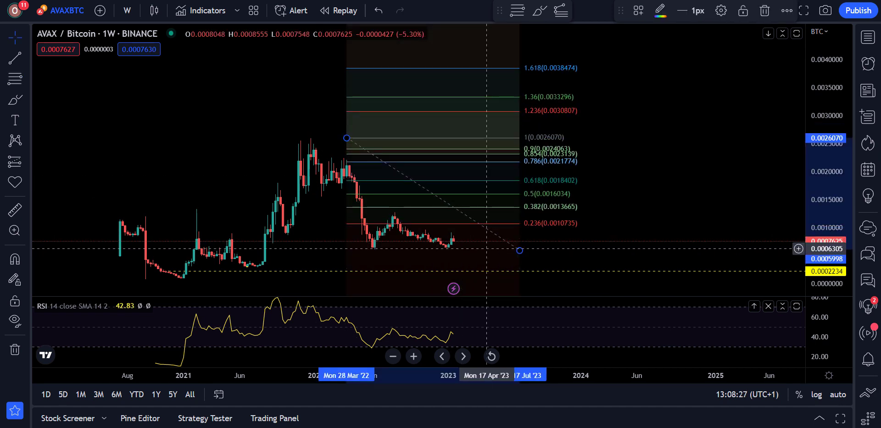
# Step: Brush a bracket joining the 0.786 and 0.618 levels, a rise-and-fall price path, a circle around its target zone and a mark around the 2021 peak
pyautogui.click(15, 99)
pyautogui.moveTo(587, 161)
pyautogui.mouseDown()
pyautogui.moveTo(622, 177)
pyautogui.moveTo(586, 180)
pyautogui.mouseUp()
pyautogui.moveTo(450, 239)
pyautogui.mouseDown()
pyautogui.moveTo(518, 174)
pyautogui.moveTo(617, 259)
pyautogui.mouseUp()
pyautogui.moveTo(546, 163)
pyautogui.mouseDown()
pyautogui.moveTo(494, 184)
pyautogui.moveTo(517, 158)
pyautogui.mouseUp()
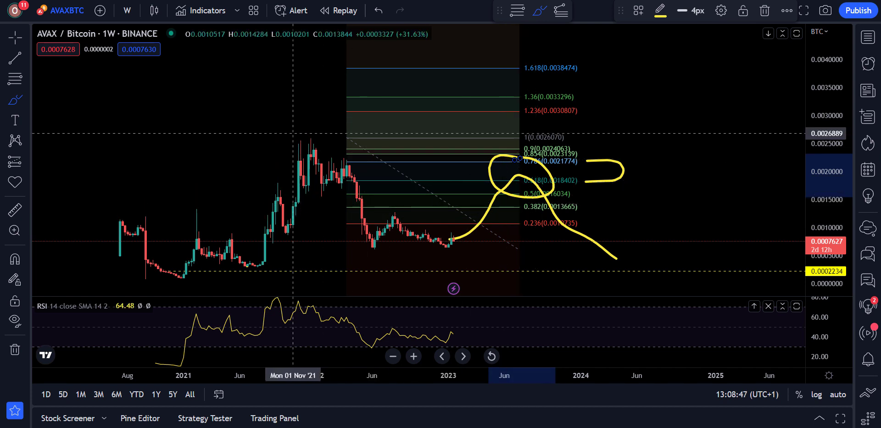
pyautogui.moveTo(332, 132)
pyautogui.mouseDown()
pyautogui.moveTo(253, 158)
pyautogui.moveTo(285, 138)
pyautogui.mouseUp()
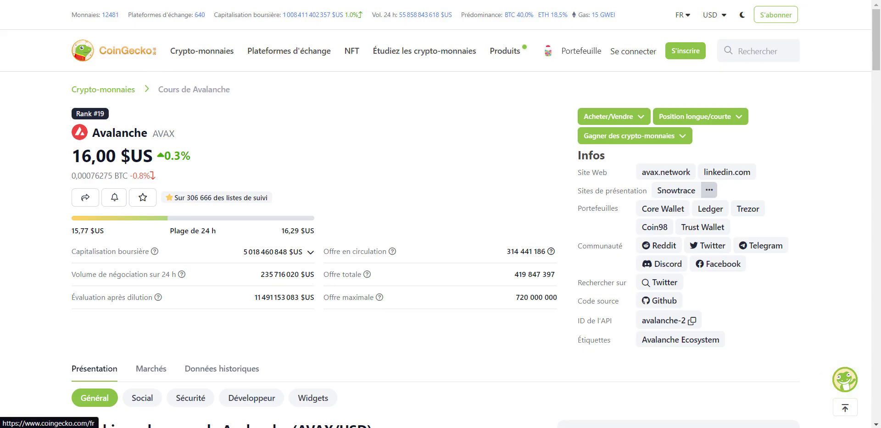
# Step: Switch to the NEXT RUN TARGET AVAX spreadsheet and enter 2033 under ZR in cell B5
pyautogui.click(264, 53)
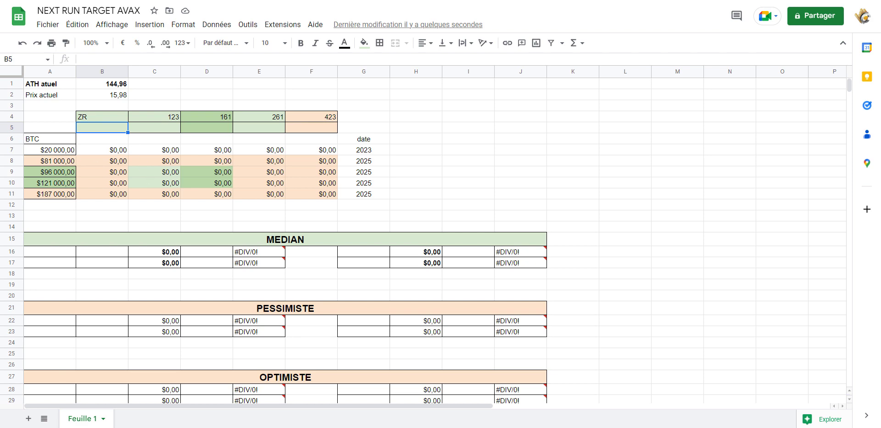
pyautogui.hotkey('ctrl', 'Tab')
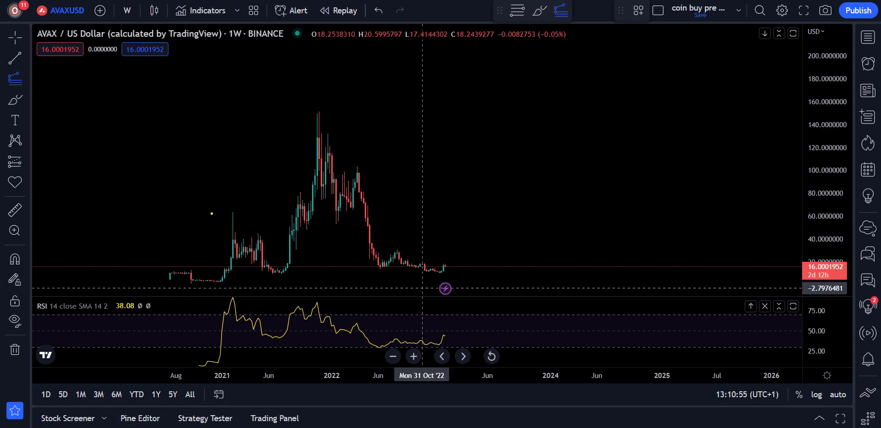
pyautogui.hotkey('ctrl', 'Tab')
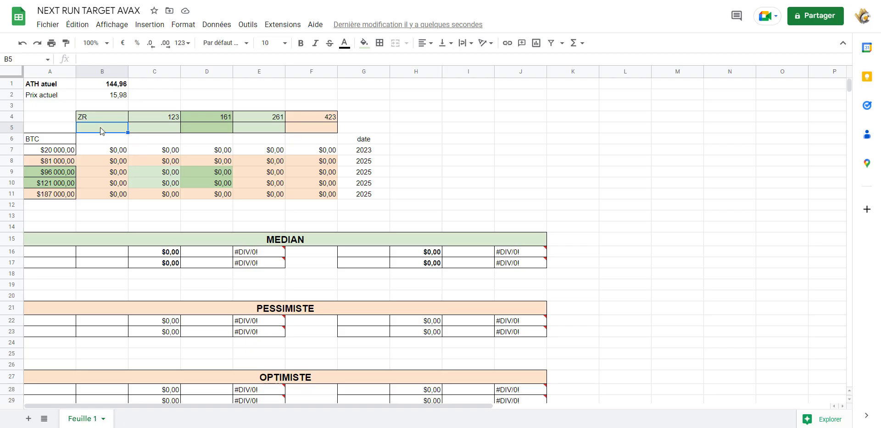
pyautogui.write('2033')
pyautogui.press('Return')
# Step: Examine the ZR column's AVAX target prices and formulas against the BTC prices in A7:A11
pyautogui.moveTo(111, 151); pyautogui.dragTo(112, 193)
pyautogui.click(168, 219)
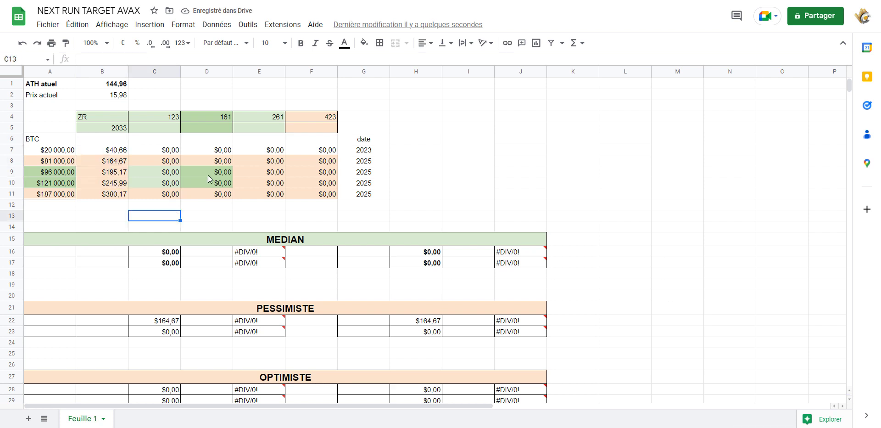
pyautogui.hotkey('alt', 'Tab')
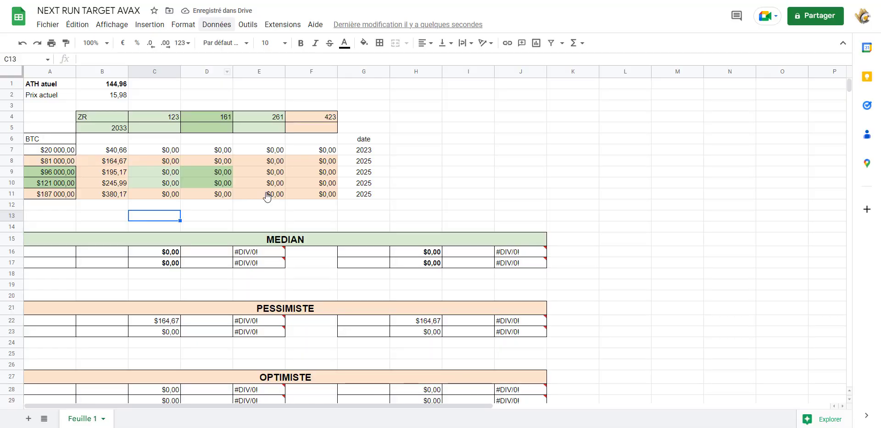
pyautogui.hotkey('alt', 'Tab')
pyautogui.click(111, 150)
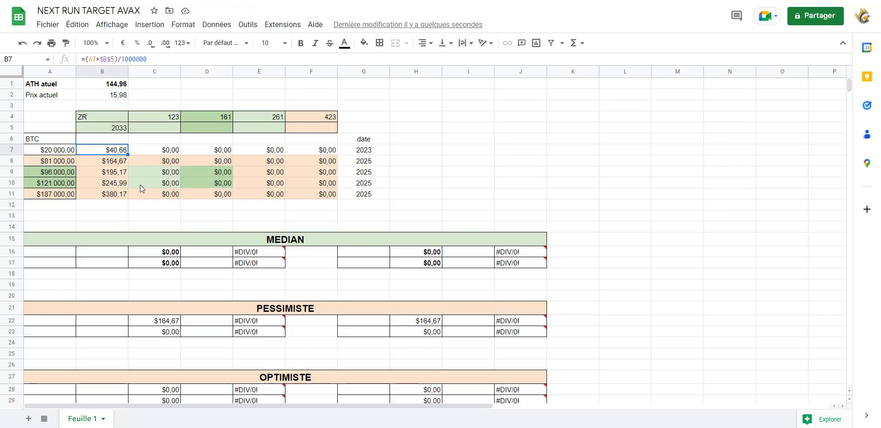
pyautogui.click(56, 153)
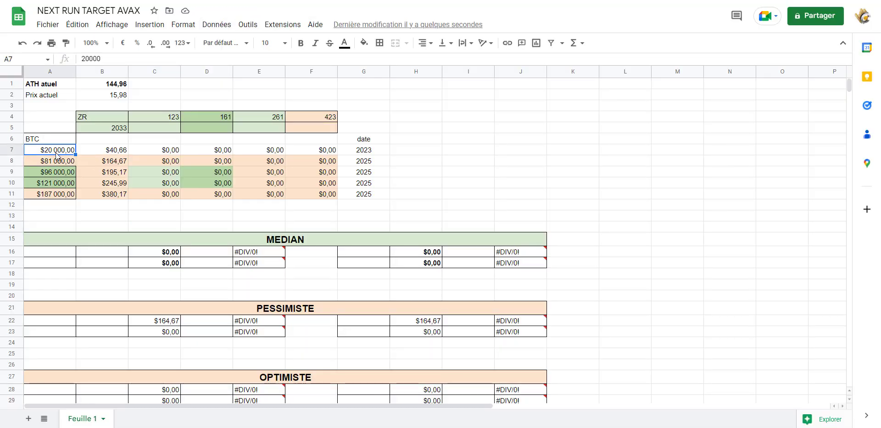
pyautogui.click(111, 160)
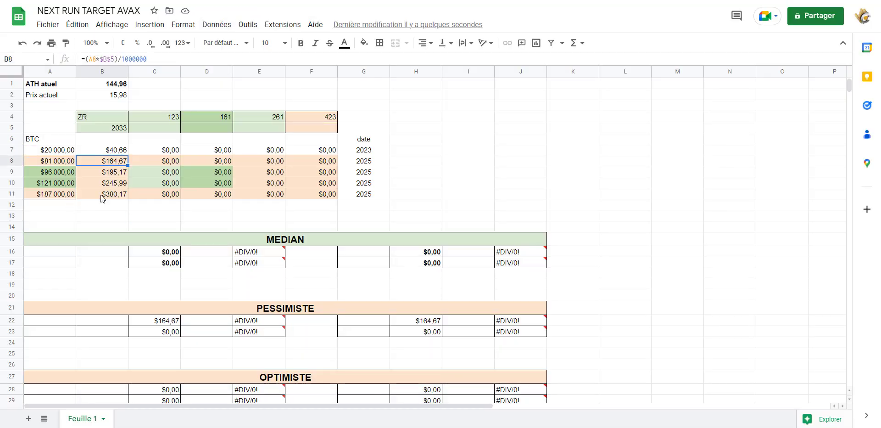
pyautogui.click(65, 164)
pyautogui.press('Down')
pyautogui.press('Down')
pyautogui.press('Down')
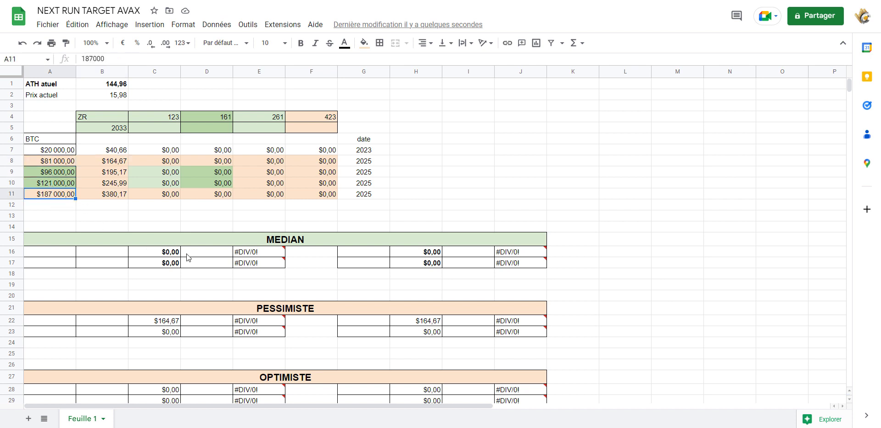
pyautogui.moveTo(44, 152); pyautogui.dragTo(68, 192)
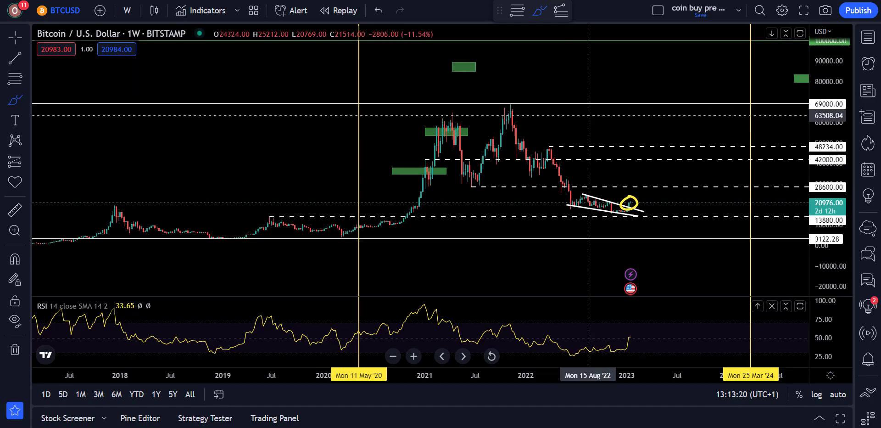
# Step: Draw a Trend-Based Fib Extension on BTC/USD from about 2779 in December 2018 to 69945 in March 2022, then 15652 in December 2023
pyautogui.press('Delete')
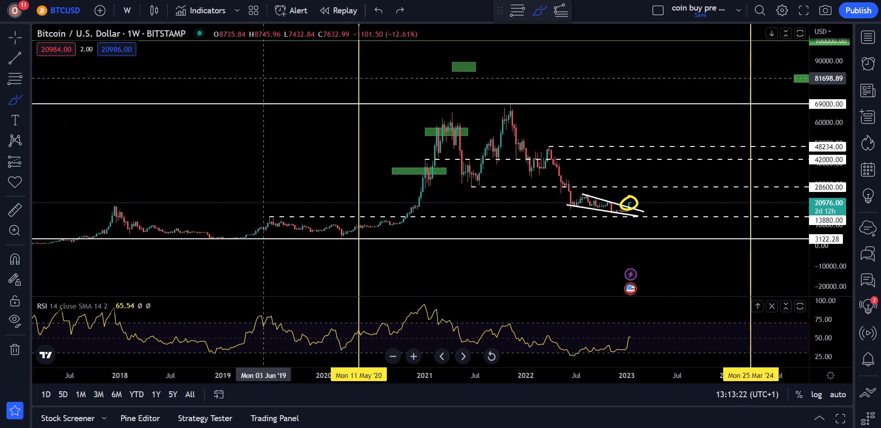
pyautogui.hscroll(5, 492, 128)
pyautogui.scroll(-3, 667, 122)
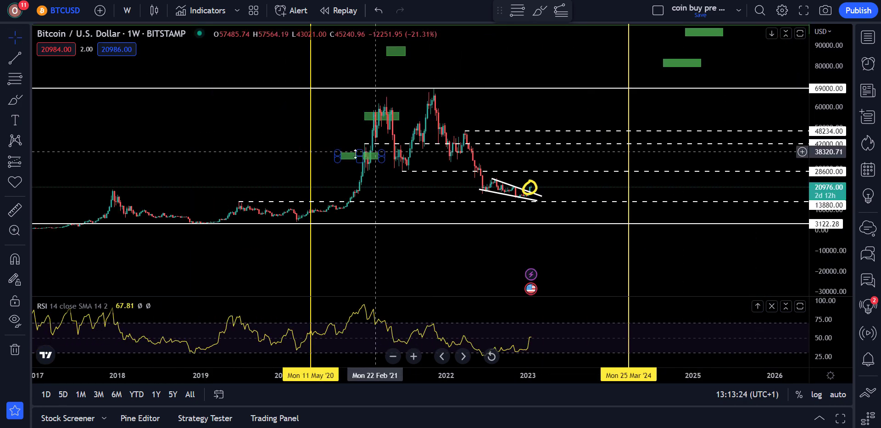
pyautogui.click(28, 87)
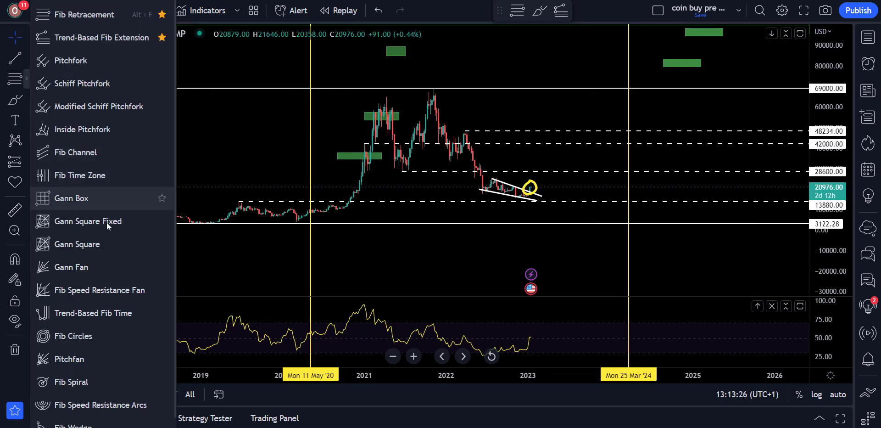
pyautogui.click(69, 16)
pyautogui.click(199, 224)
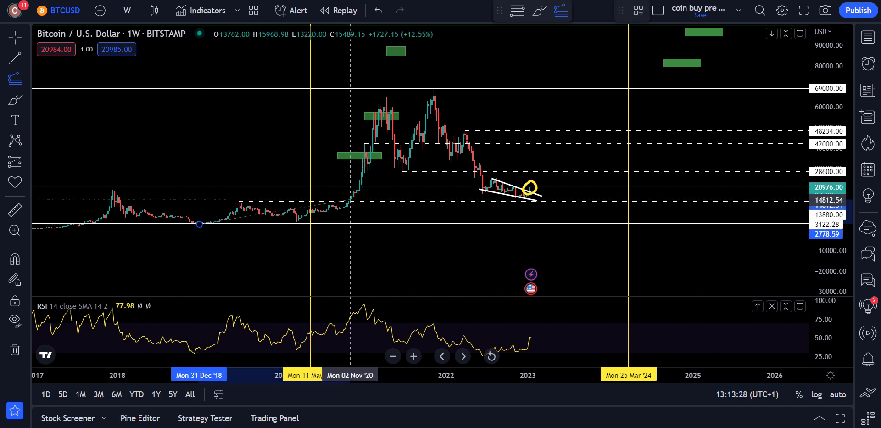
pyautogui.click(464, 86)
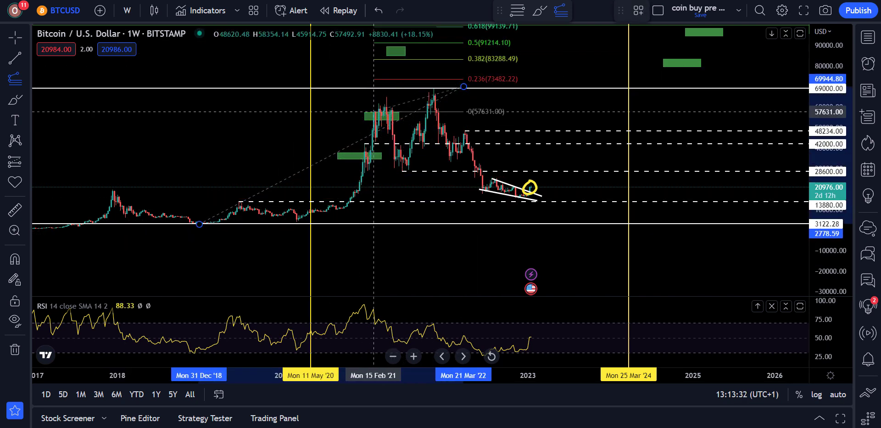
pyautogui.click(608, 199)
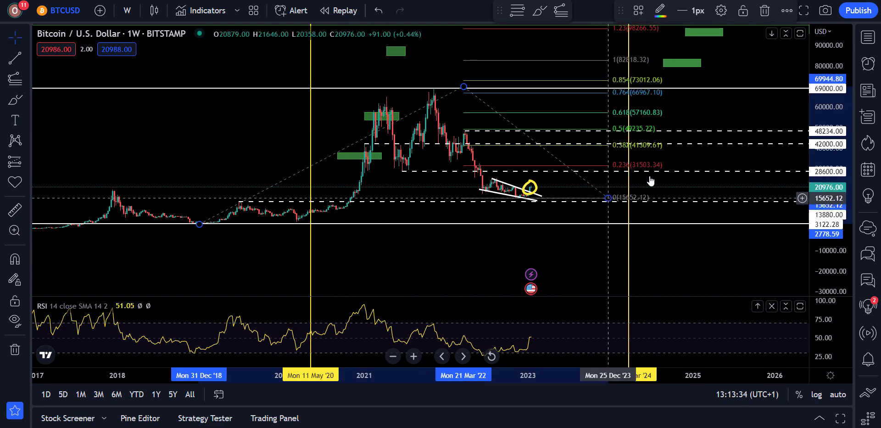
pyautogui.moveTo(747, 51); pyautogui.dragTo(628, 138)
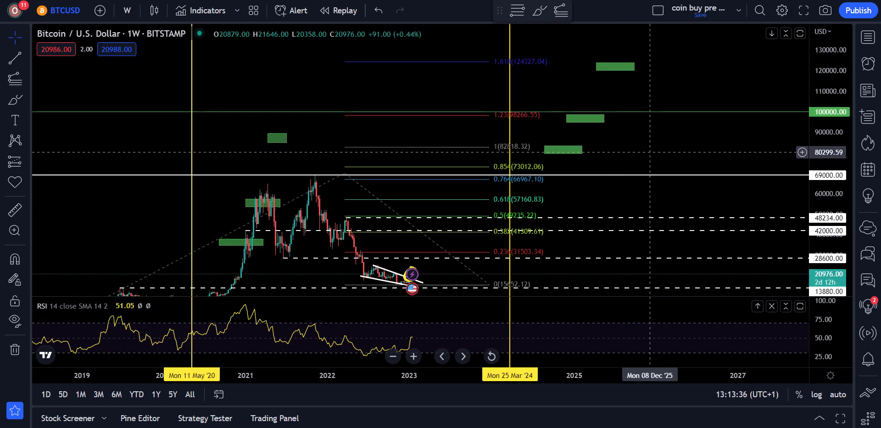
pyautogui.moveTo(619, 117); pyautogui.dragTo(541, 186)
pyautogui.moveTo(689, 82); pyautogui.dragTo(716, 27)
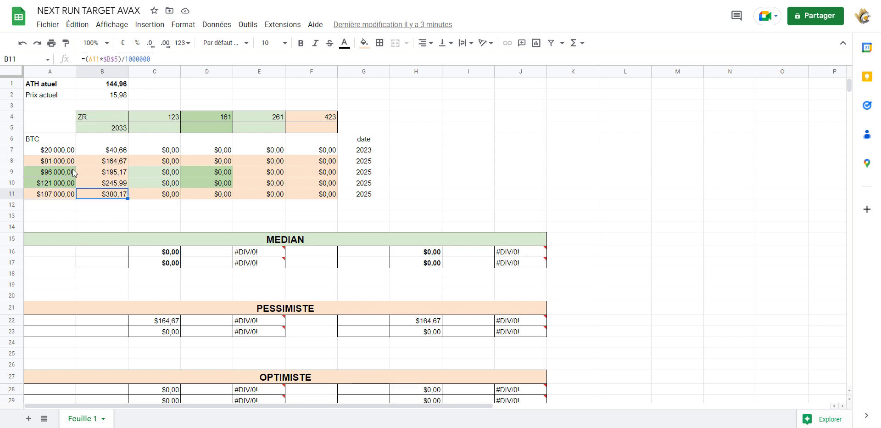
# Step: Review the BTC price scenarios in A7:A11 of the spreadsheet and the matching ZR results in B8 and B11
pyautogui.moveTo(64, 170); pyautogui.dragTo(171, 174)
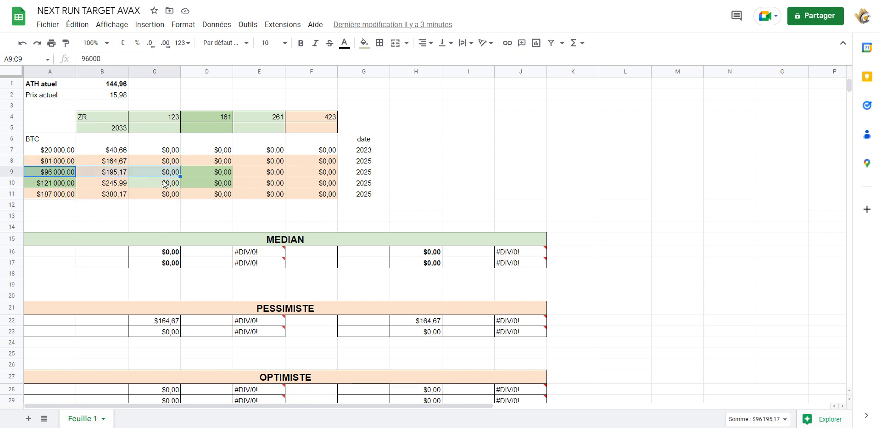
pyautogui.moveTo(58, 175); pyautogui.dragTo(54, 176)
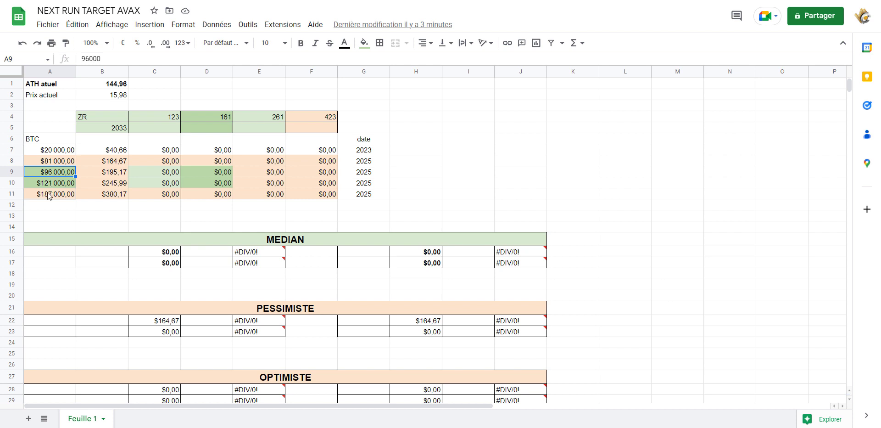
pyautogui.press('Down')
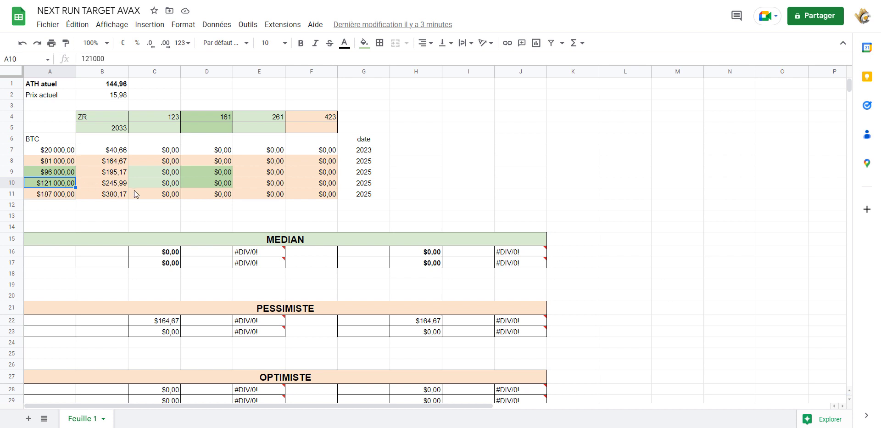
pyautogui.click(415, 150)
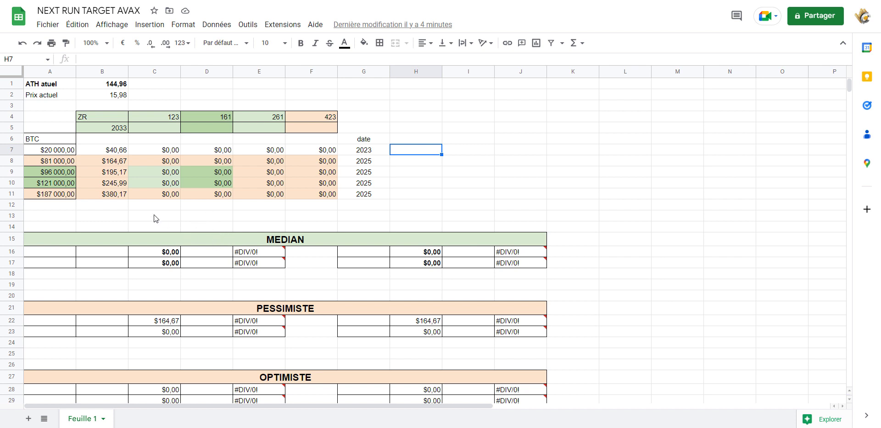
pyautogui.moveTo(49, 171); pyautogui.dragTo(275, 161)
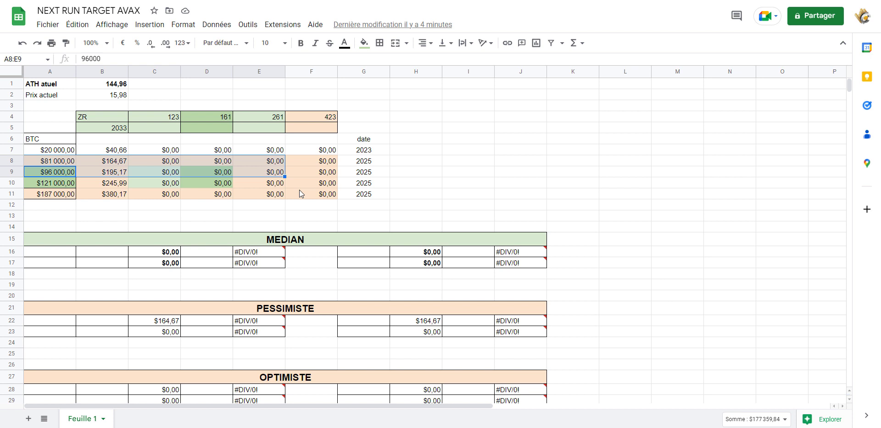
pyautogui.click(110, 175)
pyautogui.moveTo(53, 151); pyautogui.dragTo(54, 193)
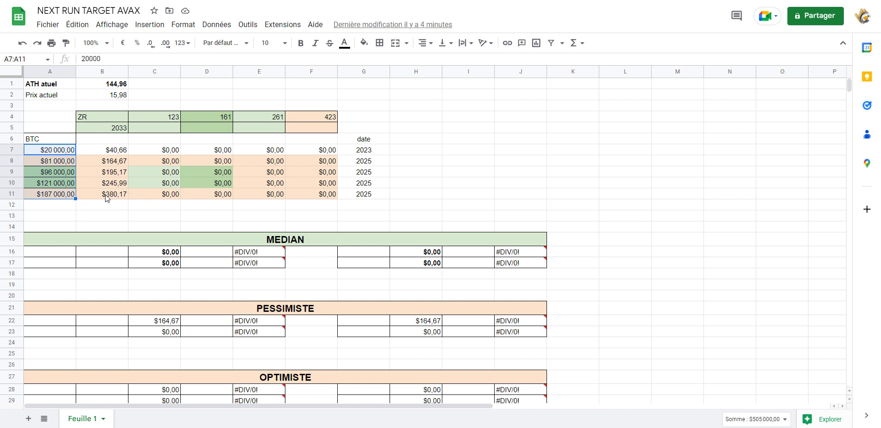
pyautogui.click(108, 164)
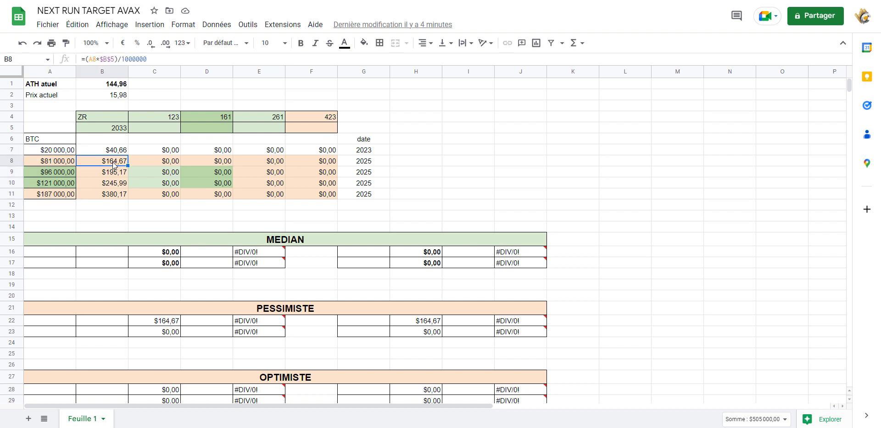
pyautogui.click(109, 195)
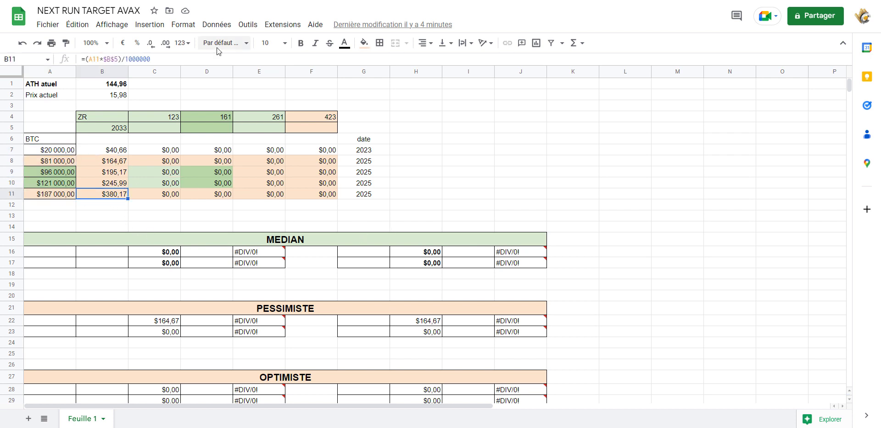
# Step: Switch to the BTC/USD chart and brush a large circle around the four green target boxes between late 2024 and early 2026
pyautogui.hotkey('alt', 'Tab')
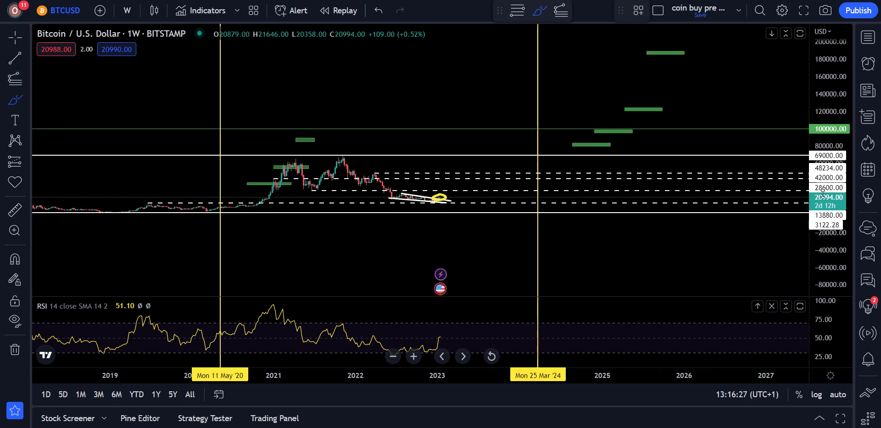
pyautogui.moveTo(694, 66)
pyautogui.mouseDown()
pyautogui.moveTo(570, 173)
pyautogui.moveTo(679, 50)
pyautogui.mouseUp()
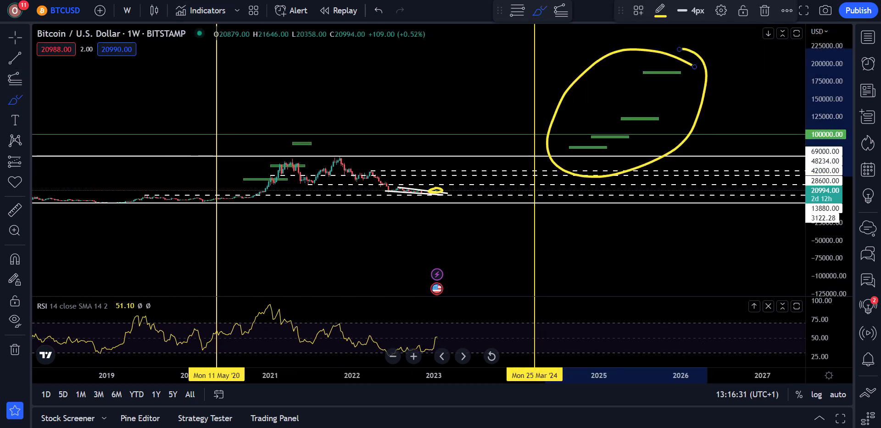
# Step: Switch to the AVAX/BTC chart, brush a loop near 0.0020 in late 2023 and undo the strokes beside the 1, 1.23 and 1.618 levels
pyautogui.hotkey('alt', 'Tab')
pyautogui.click(540, 10)
pyautogui.moveTo(478, 211)
pyautogui.mouseDown()
pyautogui.moveTo(527, 210)
pyautogui.moveTo(478, 211)
pyautogui.mouseUp()
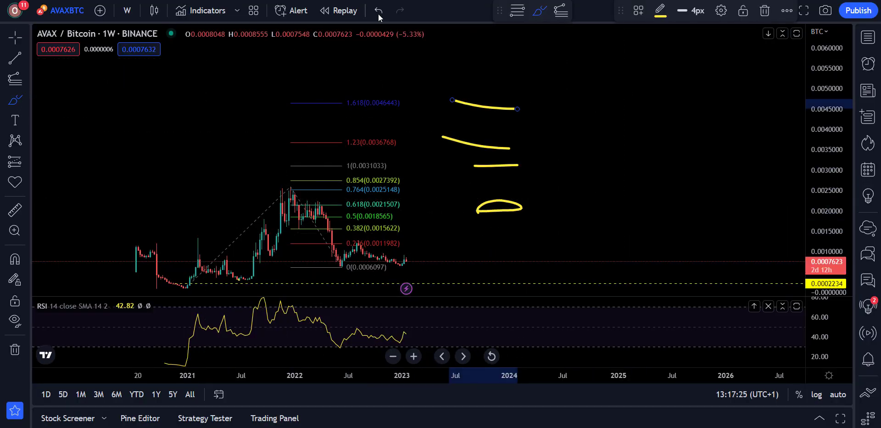
pyautogui.click(378, 11)
pyautogui.click(379, 10)
pyautogui.click(379, 10)
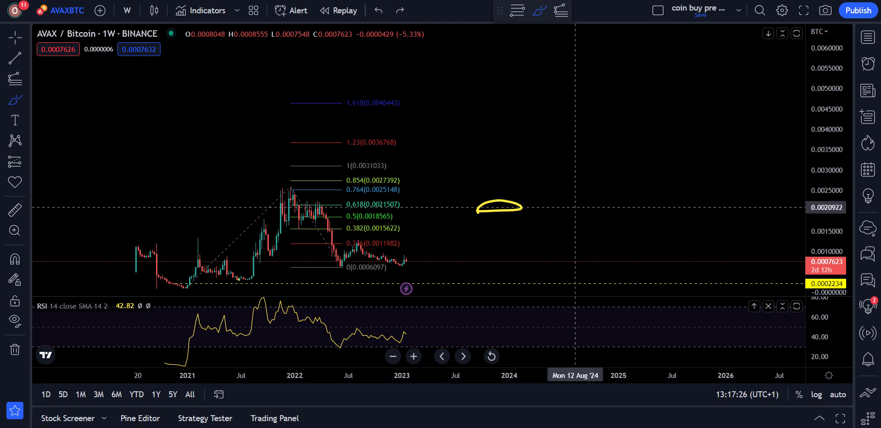
# Step: Brush a rising path from the current AVAX/BTC price to the 1.23 level and a horizontal line near the 0.854 level
pyautogui.click(15, 99)
pyautogui.click(65, 96)
pyautogui.moveTo(390, 260)
pyautogui.mouseDown()
pyautogui.moveTo(474, 188)
pyautogui.moveTo(507, 142)
pyautogui.mouseUp()
pyautogui.moveTo(287, 182); pyautogui.dragTo(367, 183)
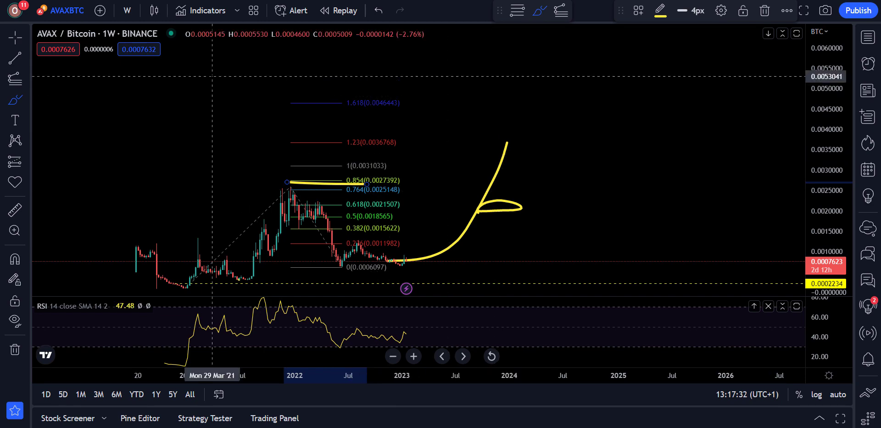
# Step: Switch to the target spreadsheet, enter 3676 under 123 in cell C5 and check the results in C8 and C11
pyautogui.hotkey('alt', 'Tab')
pyautogui.click(164, 128)
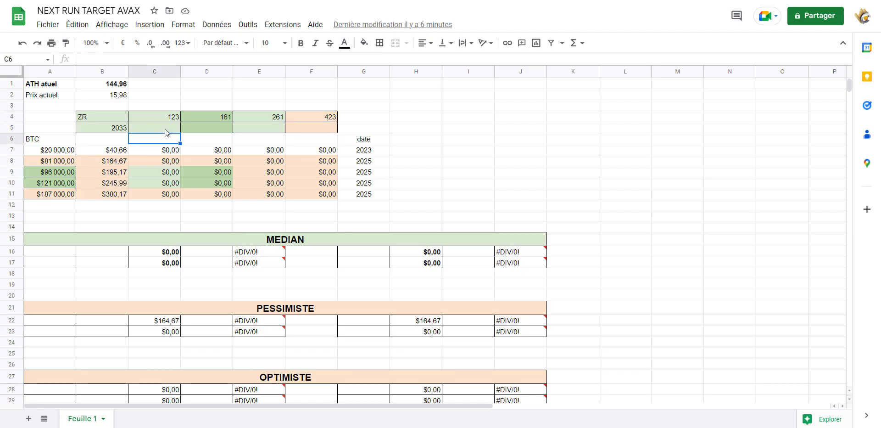
pyautogui.write('3676')
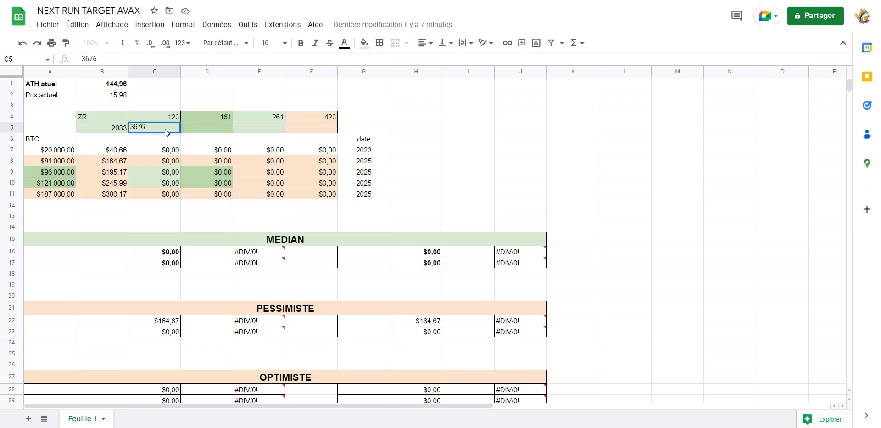
pyautogui.press('Return')
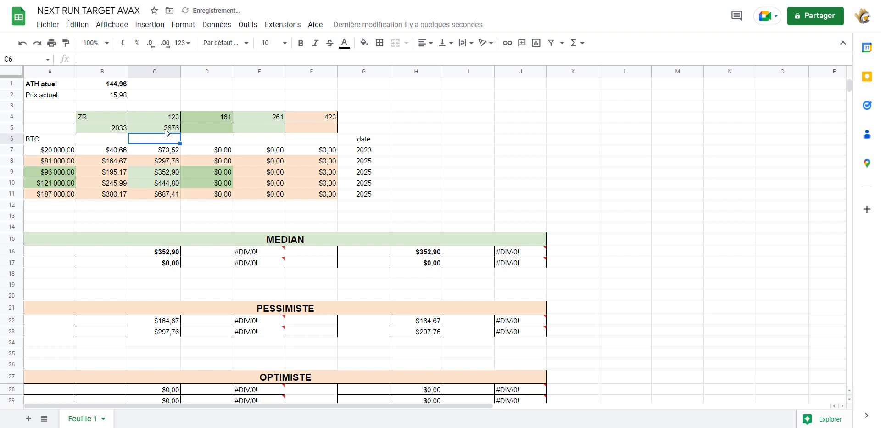
pyautogui.click(167, 163)
pyautogui.click(166, 194)
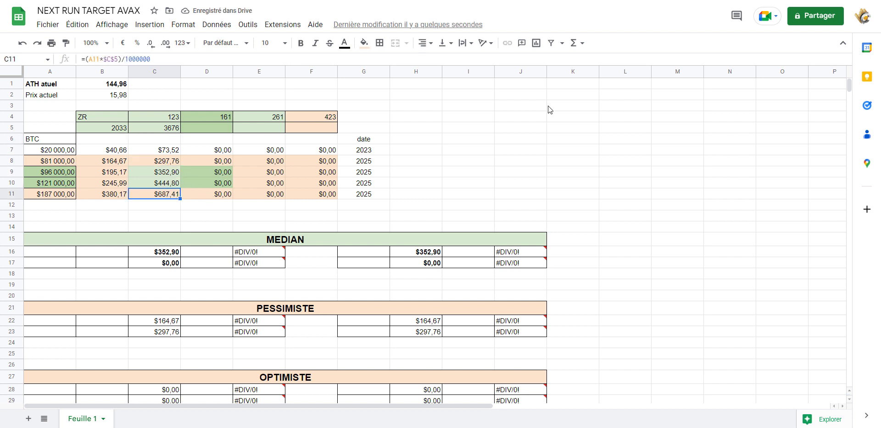
# Step: Read the 1.618 level on the AVAX/BTC chart, enter it as 4644 in cell D5 and check the results in D8 and D11
pyautogui.click(222, 119)
pyautogui.hotkey('alt', 'Tab')
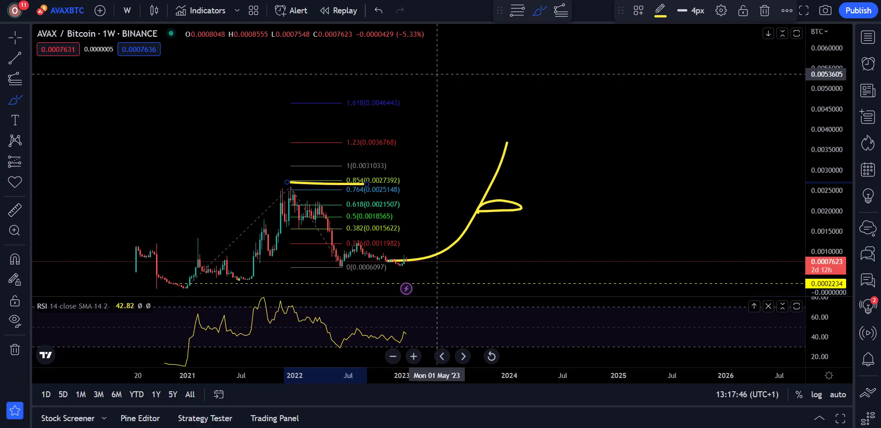
pyautogui.hotkey('alt', 'Tab')
pyautogui.click(218, 129)
pyautogui.write('4644')
pyautogui.press('Return')
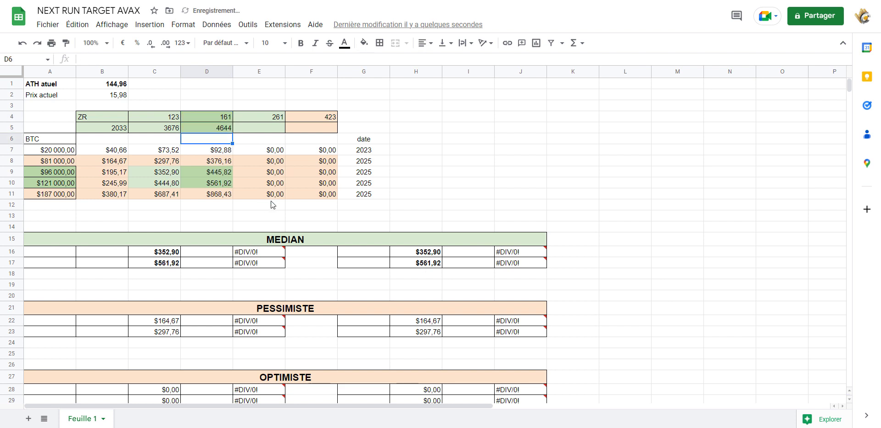
pyautogui.click(223, 165)
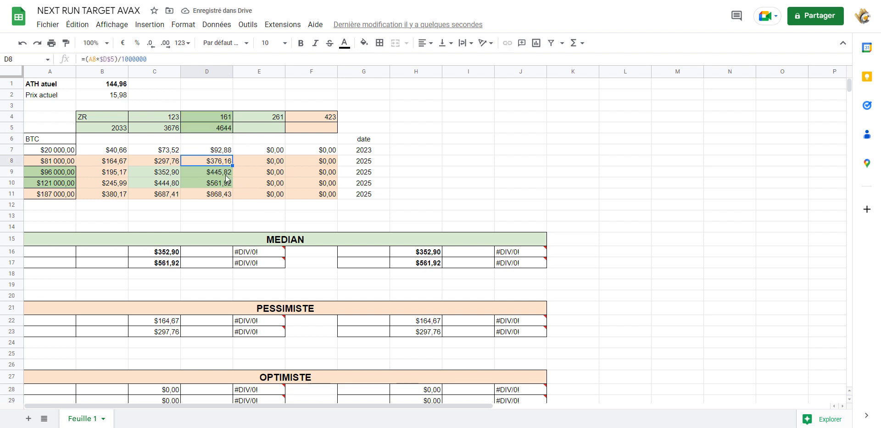
pyautogui.click(222, 196)
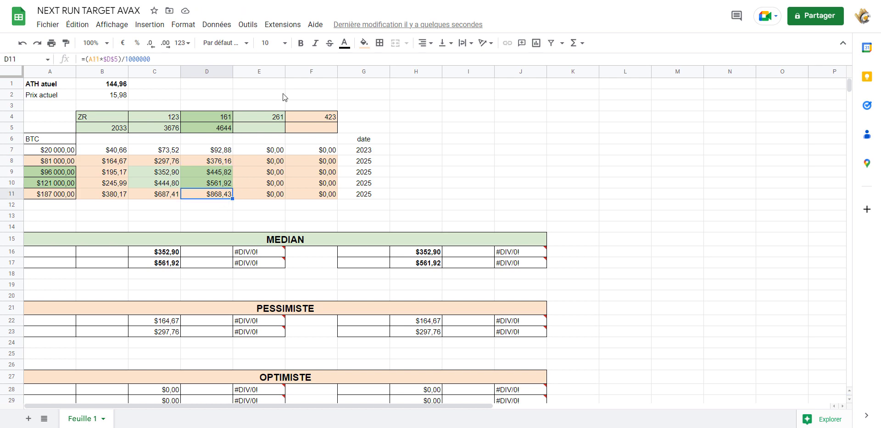
# Step: Switch to the AVAX/BTC chart, undo the last brush stroke and read the 2.618 extension level
pyautogui.hotkey('alt', 'Tab')
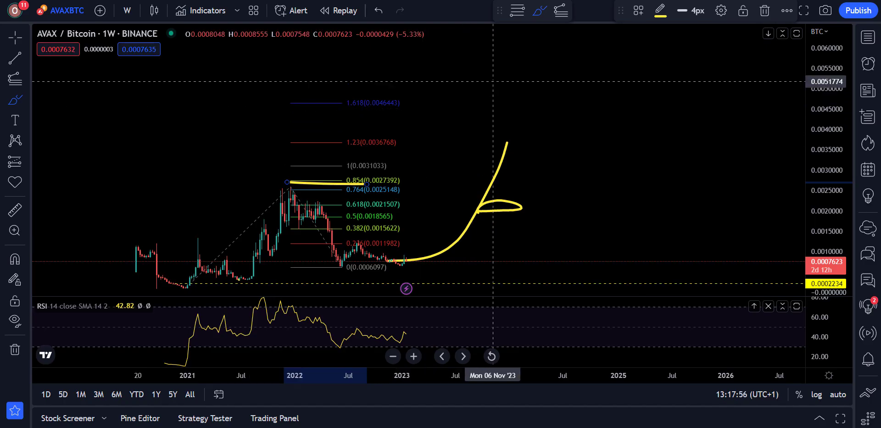
pyautogui.hotkey('ctrl', 'z')
pyautogui.press('Escape')
pyautogui.moveTo(475, 81); pyautogui.dragTo(398, 249)
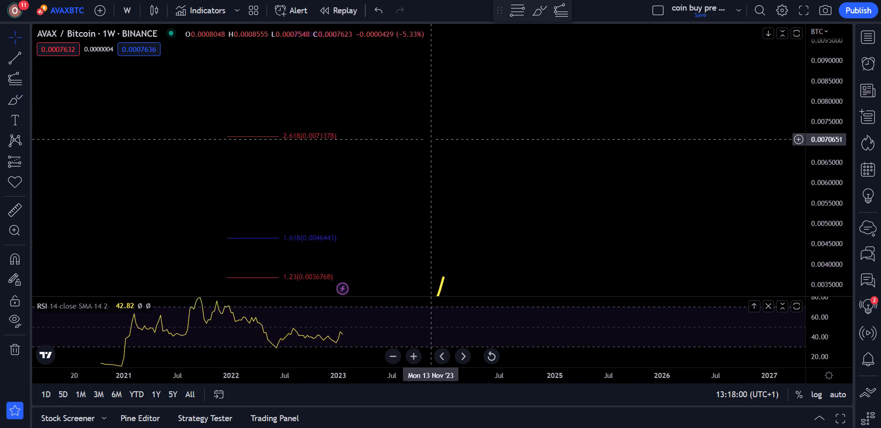
# Step: Return to the spreadsheet, enter 7137 under 261 in cell E5 and check the result in E8
pyautogui.hotkey('alt', 'Tab')
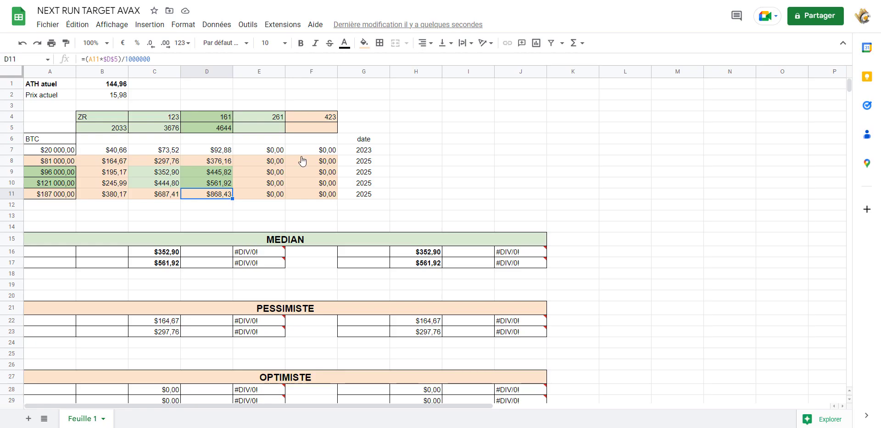
pyautogui.write('713')
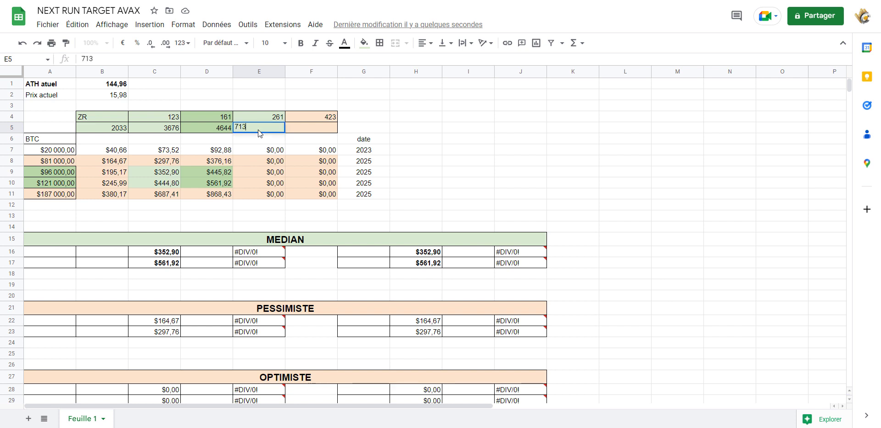
pyautogui.write('7')
pyautogui.press('Return')
pyautogui.click(271, 163)
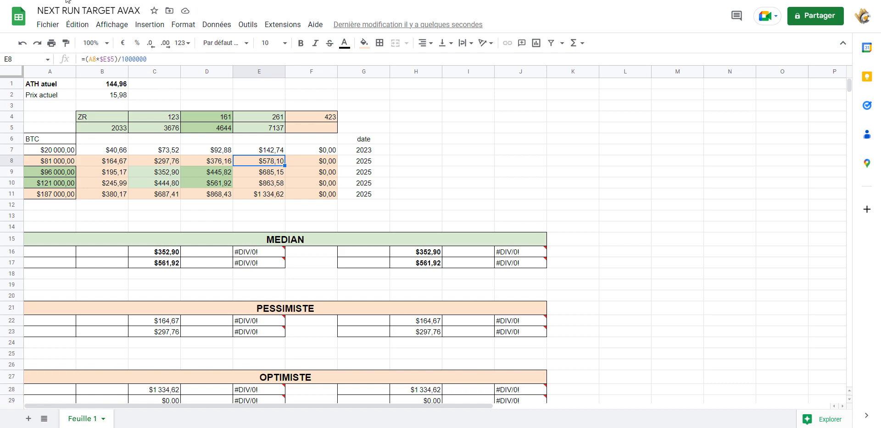
# Step: Switch to the CoinGecko page for Avalanche and examine the circulating supply figure
pyautogui.hotkey('ctrl', 'Tab')
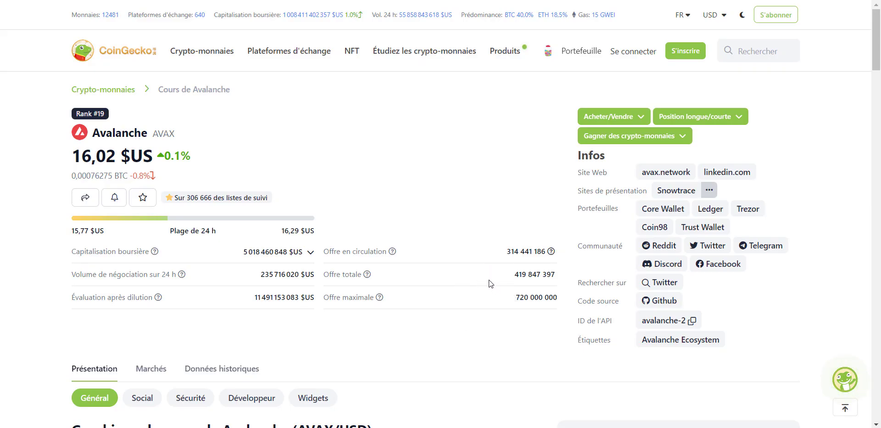
pyautogui.moveTo(503, 261); pyautogui.dragTo(546, 252)
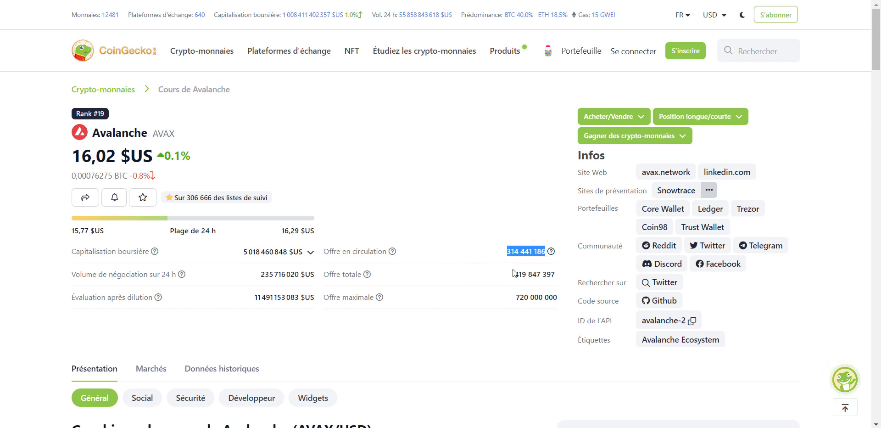
pyautogui.click(506, 252)
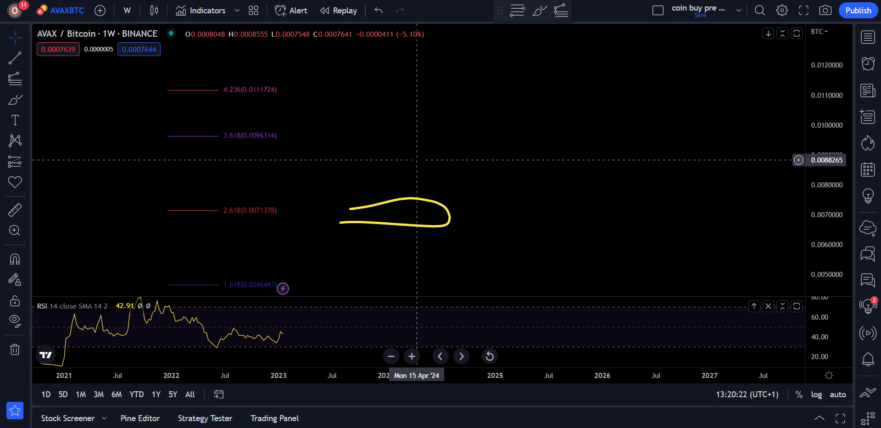
# Step: Handwrite the numbers 80 and 4900 with the Brush in the empty area of the AVAX/BTC chart
pyautogui.click(16, 99)
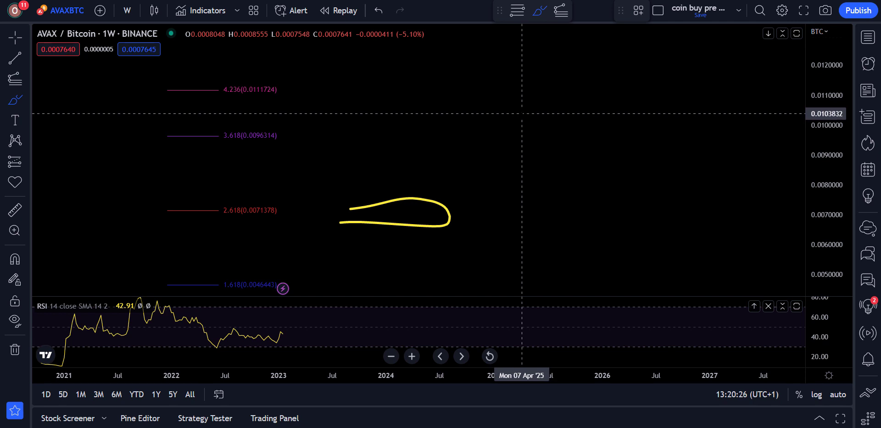
pyautogui.moveTo(577, 114)
pyautogui.mouseDown()
pyautogui.moveTo(574, 148)
pyautogui.moveTo(578, 120)
pyautogui.moveTo(630, 130)
pyautogui.mouseUp()
pyautogui.scroll(-2, 570, 154)
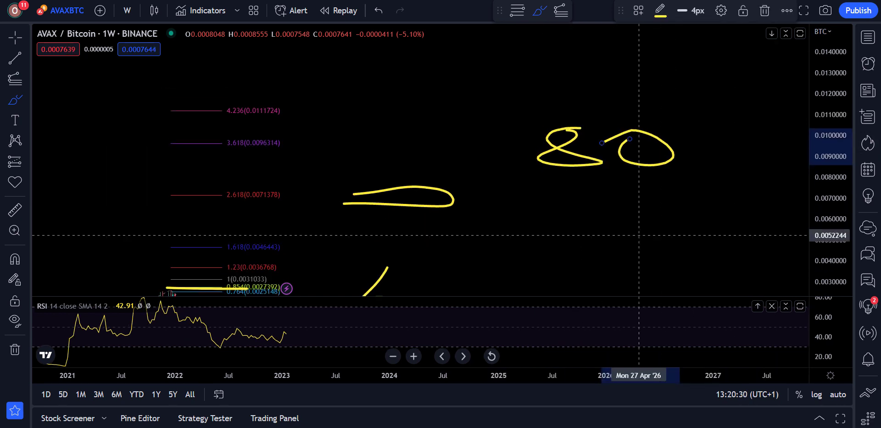
pyautogui.moveTo(478, 182)
pyautogui.mouseDown()
pyautogui.moveTo(491, 234)
pyautogui.moveTo(516, 231)
pyautogui.mouseUp()
pyautogui.moveTo(489, 216); pyautogui.dragTo(487, 256)
pyautogui.moveTo(547, 182)
pyautogui.mouseDown()
pyautogui.moveTo(536, 189)
pyautogui.moveTo(568, 179)
pyautogui.moveTo(574, 218)
pyautogui.moveTo(541, 236)
pyautogui.mouseUp()
pyautogui.moveTo(631, 183)
pyautogui.mouseDown()
pyautogui.moveTo(634, 227)
pyautogui.moveTo(652, 193)
pyautogui.mouseUp()
pyautogui.moveTo(693, 205)
pyautogui.mouseDown()
pyautogui.moveTo(705, 223)
pyautogui.moveTo(692, 205)
pyautogui.mouseUp()
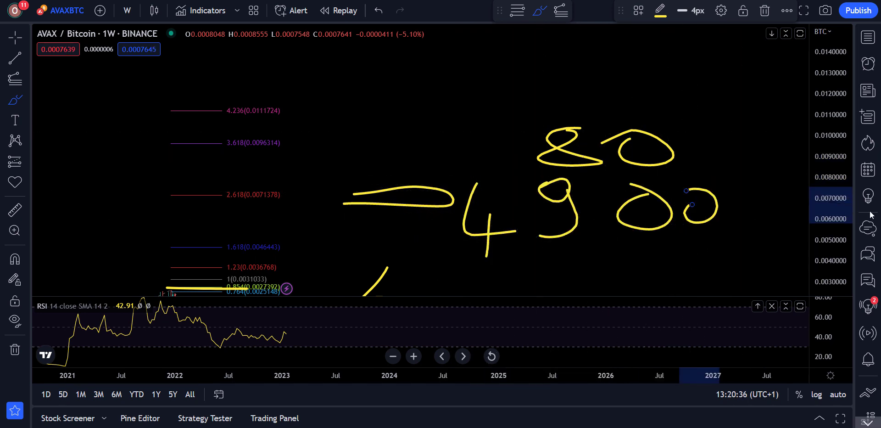
# Step: Divide 4900 by 80 in the Windows calculator and minimize it again
pyautogui.click(520, 427)
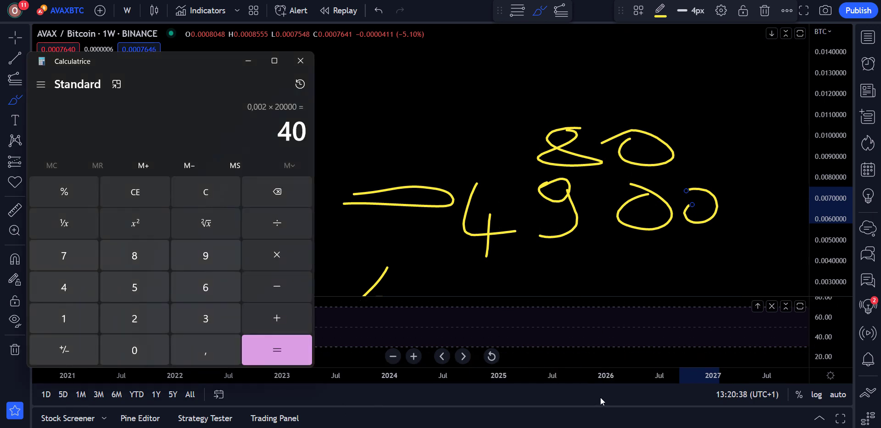
pyautogui.click(219, 199)
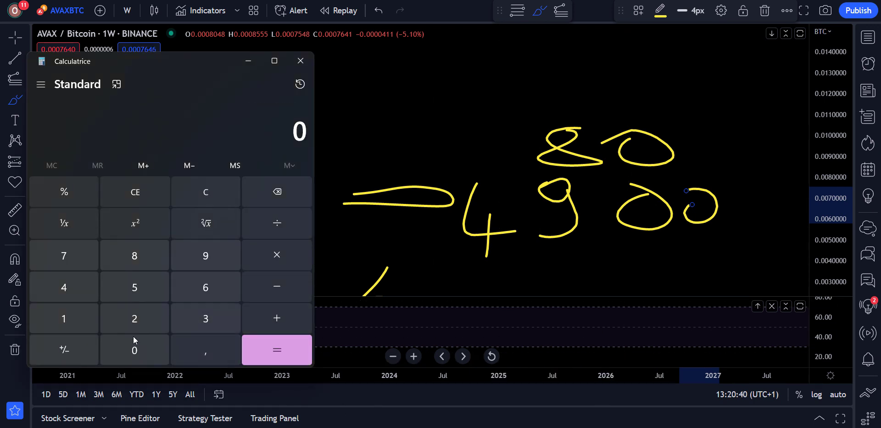
pyautogui.click(76, 322)
pyautogui.click(218, 195)
pyautogui.click(64, 287)
pyautogui.click(233, 263)
pyautogui.doubleClick(148, 353)
pyautogui.click(277, 223)
pyautogui.click(135, 256)
pyautogui.click(135, 351)
pyautogui.click(294, 350)
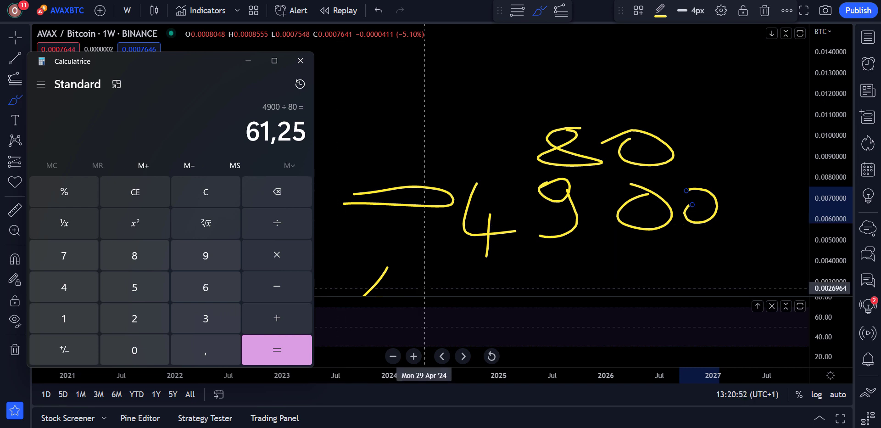
pyautogui.click(248, 61)
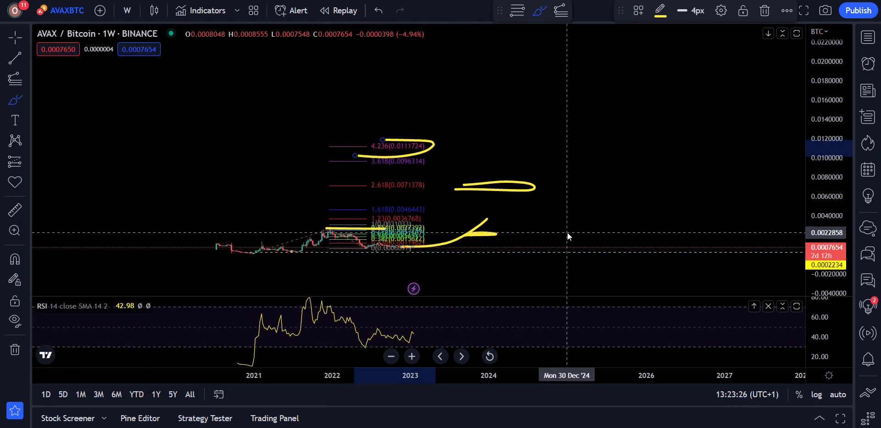
# Step: Retrace the loop around the 4.236 extension level with the Brush and compress the AVAX/BTC price scale slightly
pyautogui.scroll(2, 566, 234)
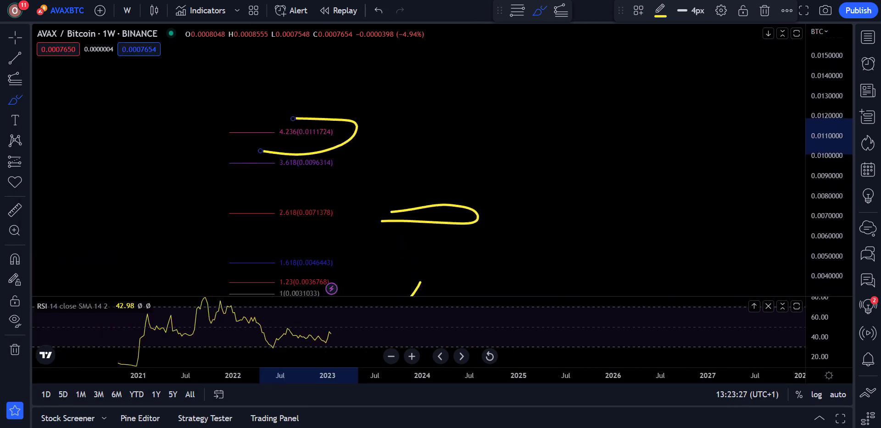
pyautogui.click(24, 100)
pyautogui.click(314, 122)
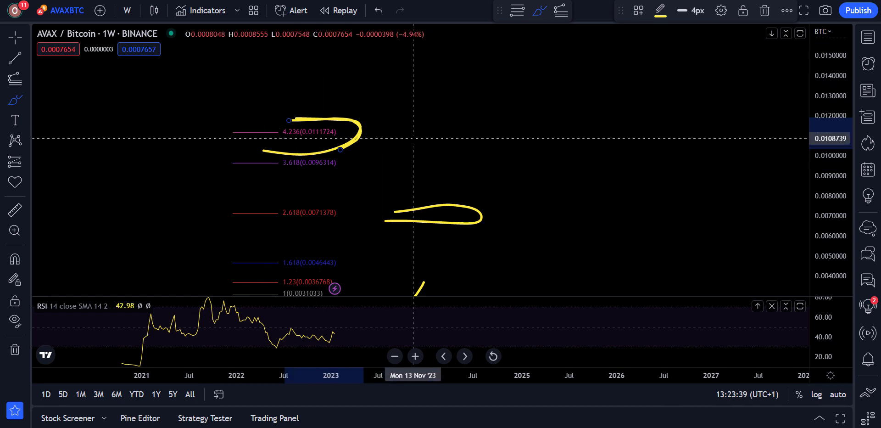
pyautogui.moveTo(816, 129)
pyautogui.mouseDown()
pyautogui.moveTo(814, 143)
pyautogui.moveTo(814, 133)
pyautogui.mouseUp()
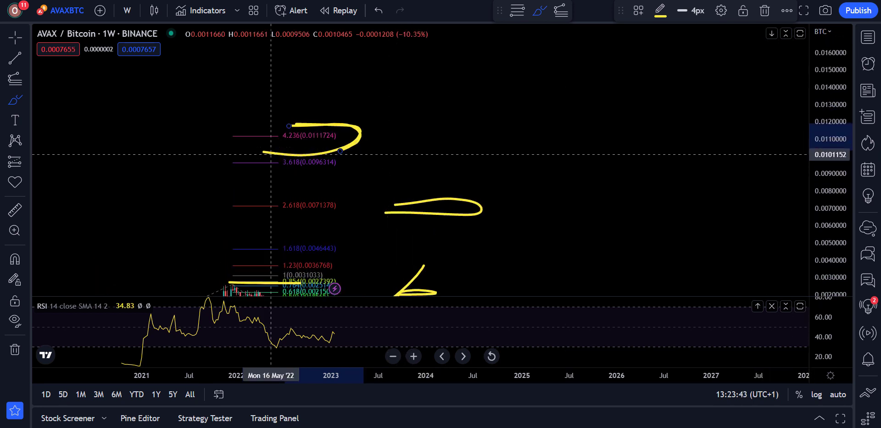
# Step: Switch to the target spreadsheet, enter 11172 under 423 in cell F5 and check the results in F8 and F11
pyautogui.hotkey('alt', 'Tab')
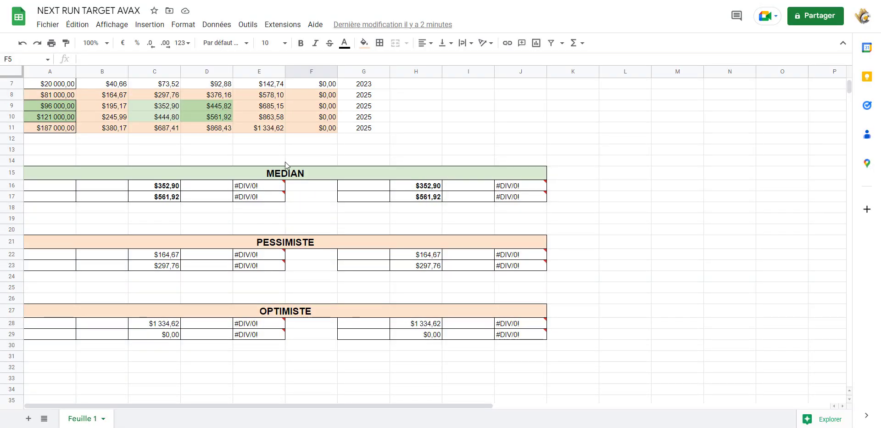
pyautogui.scroll(2, 298, 154)
pyautogui.write('11')
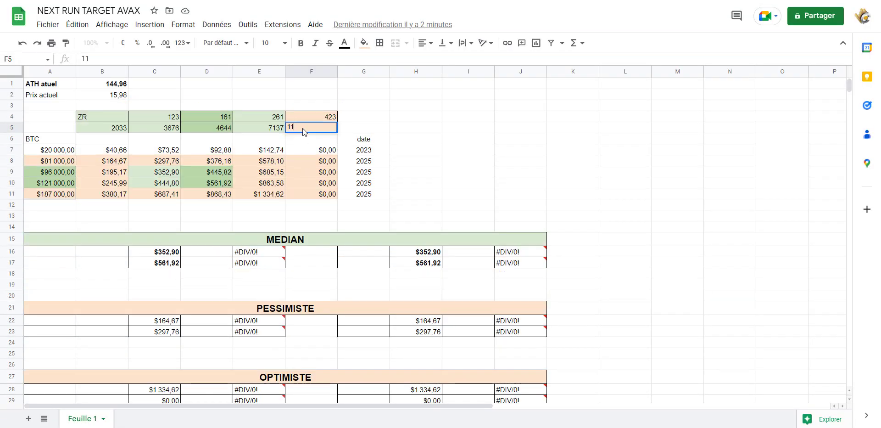
pyautogui.write('172')
pyautogui.press('Return')
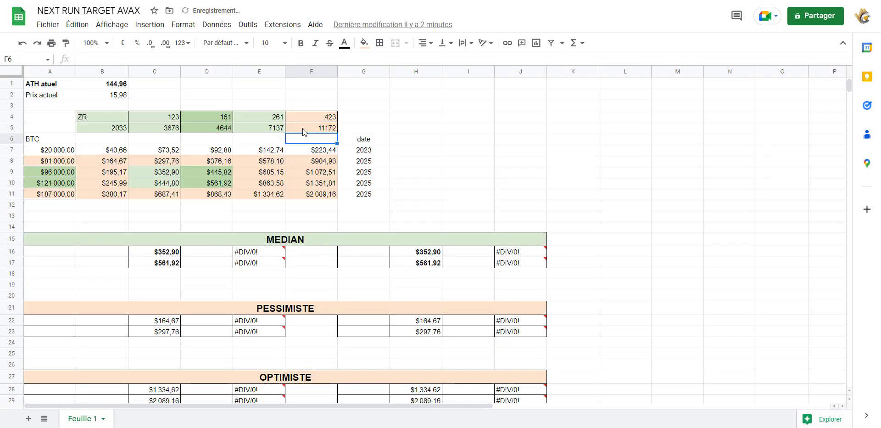
pyautogui.click(325, 165)
pyautogui.click(317, 194)
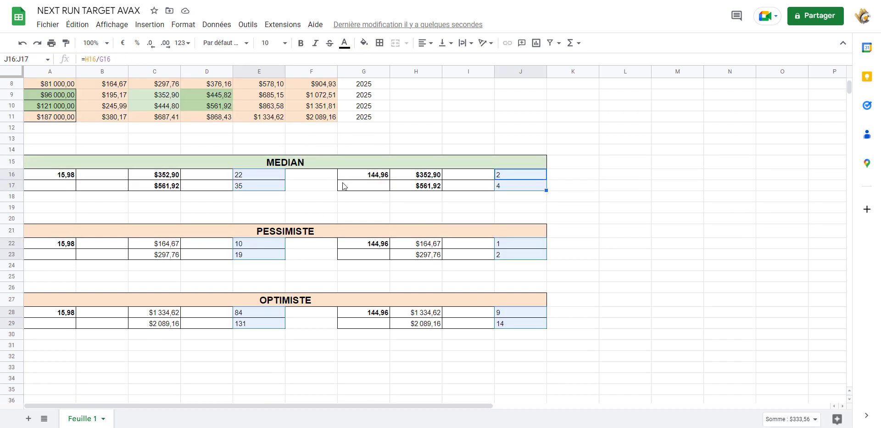
# Step: Compare the 423 column's targets in F8 and F11 with their BTC prices in A8 and A11
pyautogui.scroll(3, 446, 197)
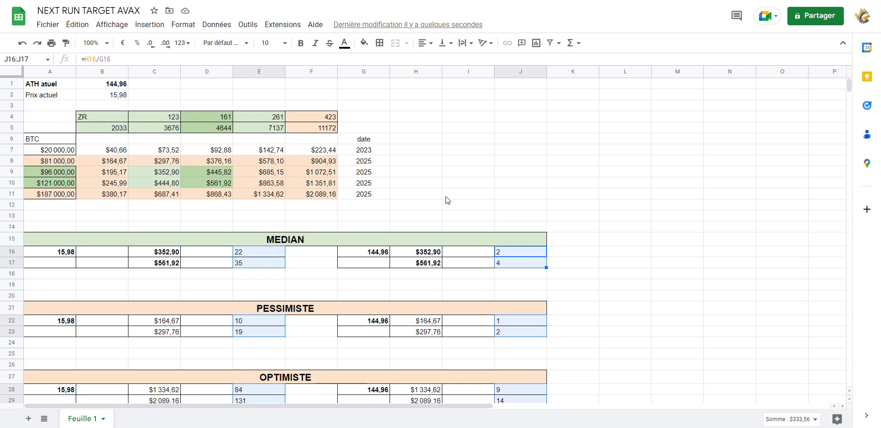
pyautogui.click(446, 196)
pyautogui.click(322, 161)
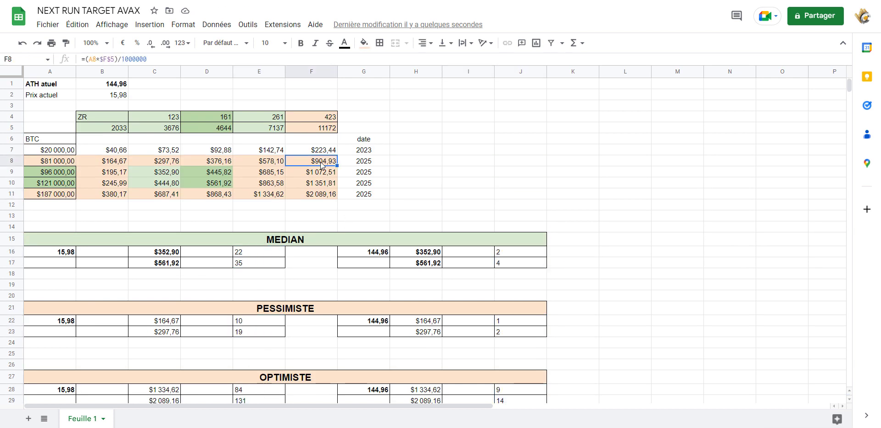
pyautogui.click(50, 162)
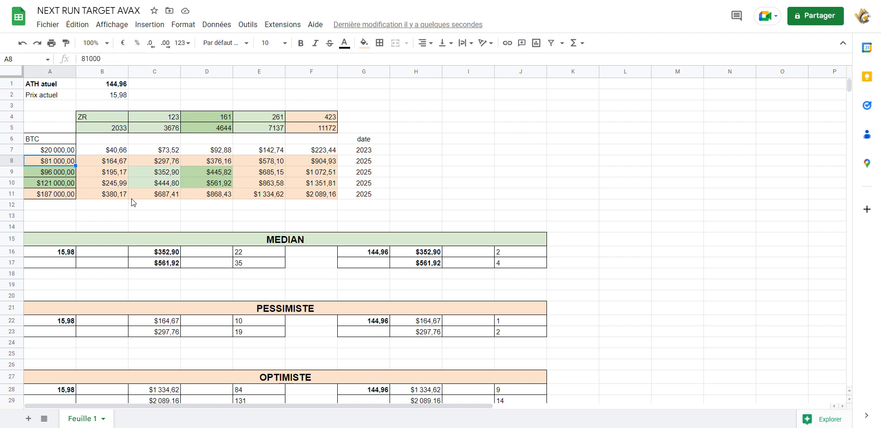
pyautogui.click(319, 194)
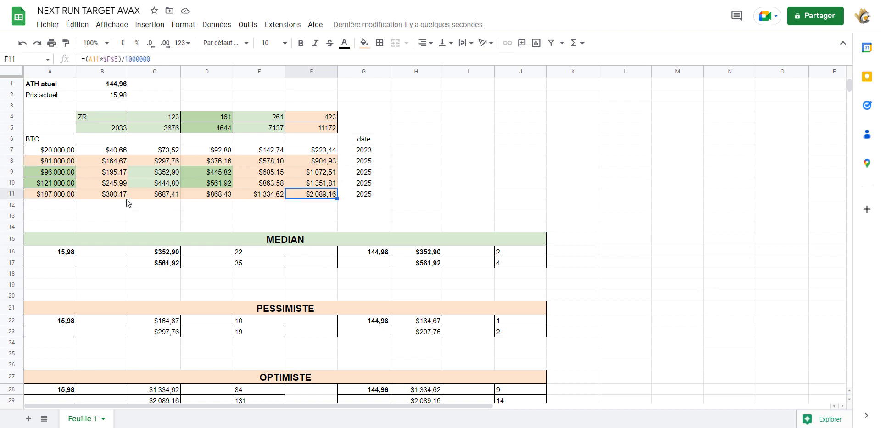
pyautogui.click(50, 198)
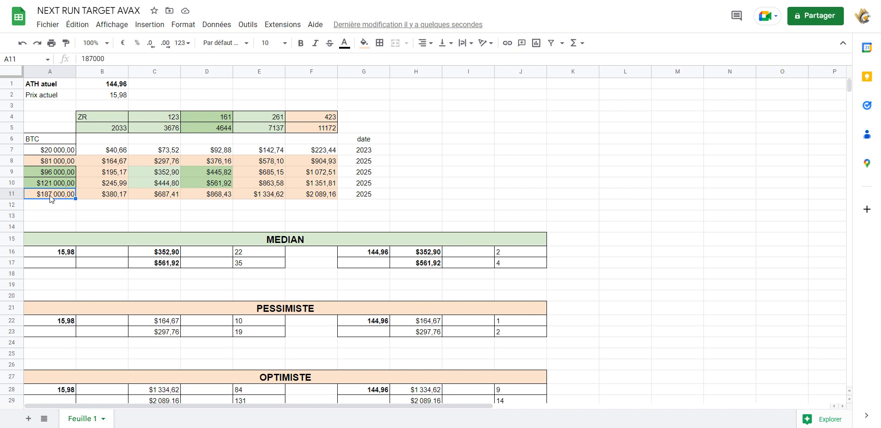
# Step: Highlight the MEDIAN, PESSIMISTE and OPTIMISTE scenario blocks in A15:J29 for an overview, then clear the selection
pyautogui.click(479, 185)
pyautogui.scroll(-1, 277, 277)
pyautogui.moveTo(231, 210); pyautogui.dragTo(260, 366)
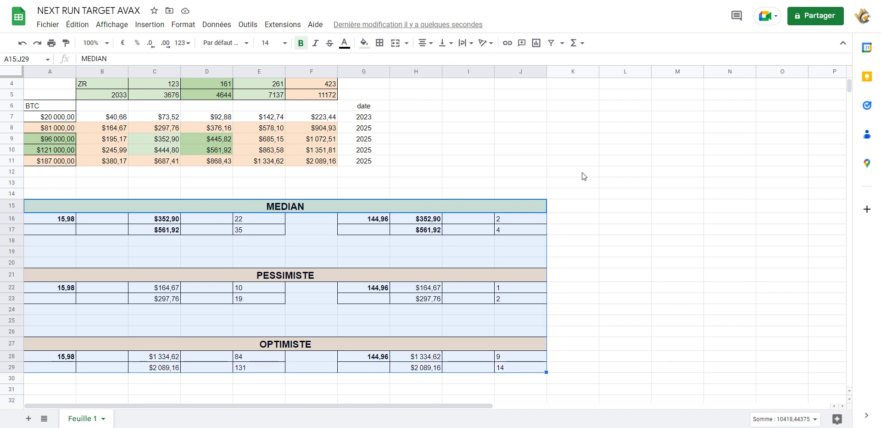
pyautogui.click(520, 229)
# Step: Examine the MEDIAN block's current price in A16 and its multiples in E16:E17
pyautogui.moveTo(299, 207); pyautogui.dragTo(300, 232)
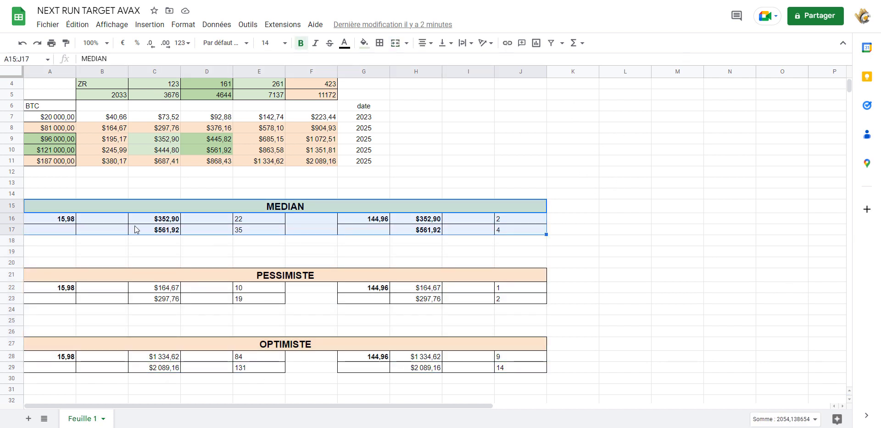
pyautogui.click(54, 221)
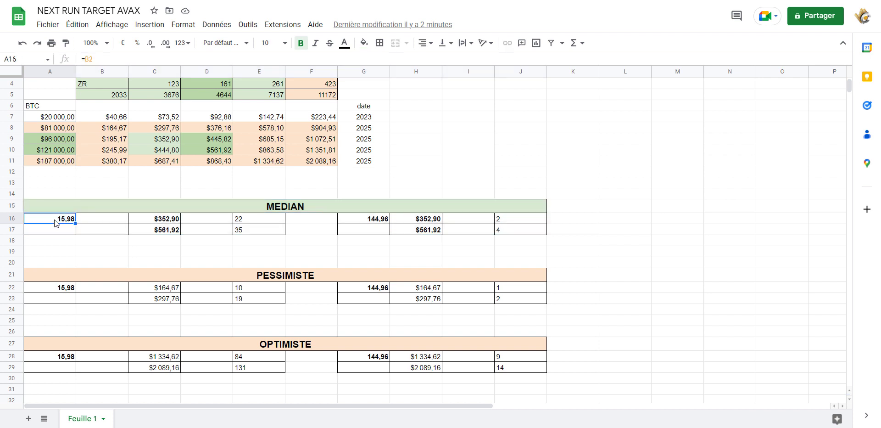
pyautogui.click(248, 222)
pyautogui.click(244, 231)
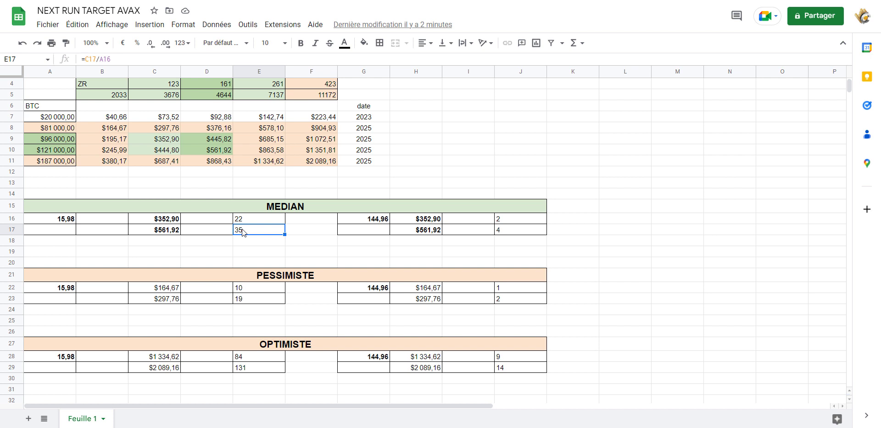
pyautogui.moveTo(242, 222)
pyautogui.mouseDown()
pyautogui.moveTo(250, 239)
pyautogui.moveTo(252, 231)
pyautogui.mouseUp()
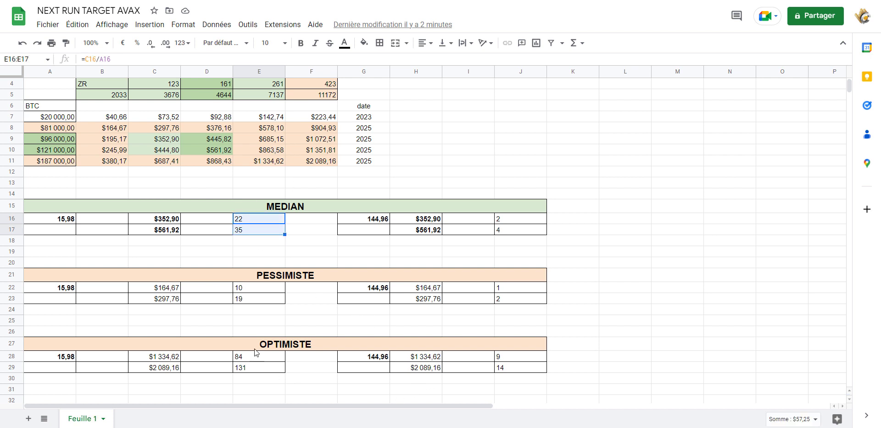
pyautogui.click(252, 254)
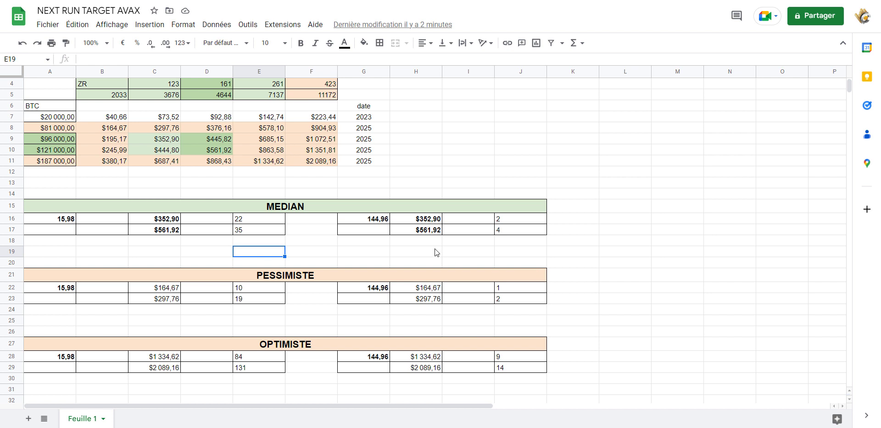
# Step: Check the MEDIAN block's all-time-high multiple in J17 and highlight the whole block in A15:J17
pyautogui.click(516, 229)
pyautogui.click(514, 238)
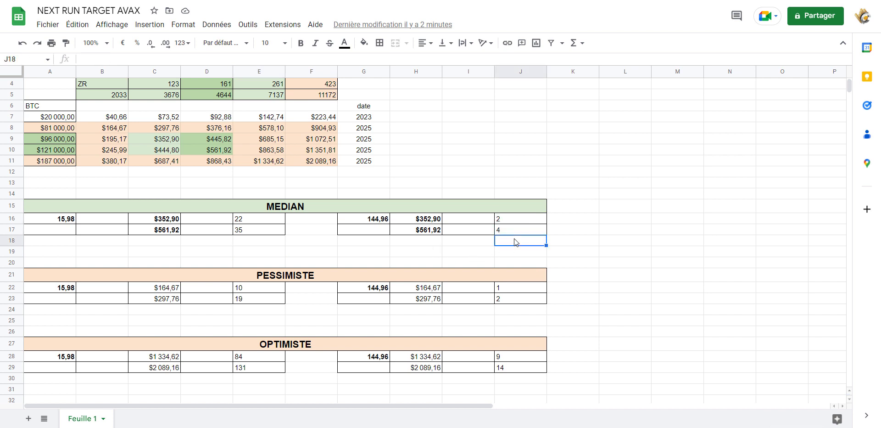
pyautogui.click(299, 211)
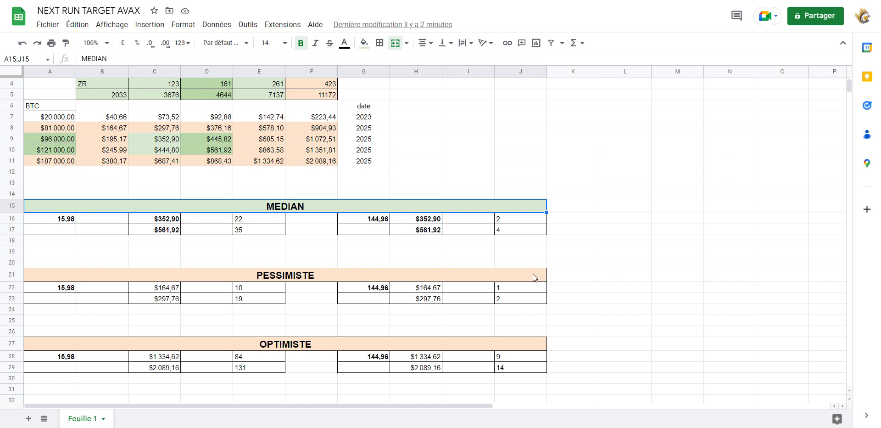
pyautogui.click(532, 252)
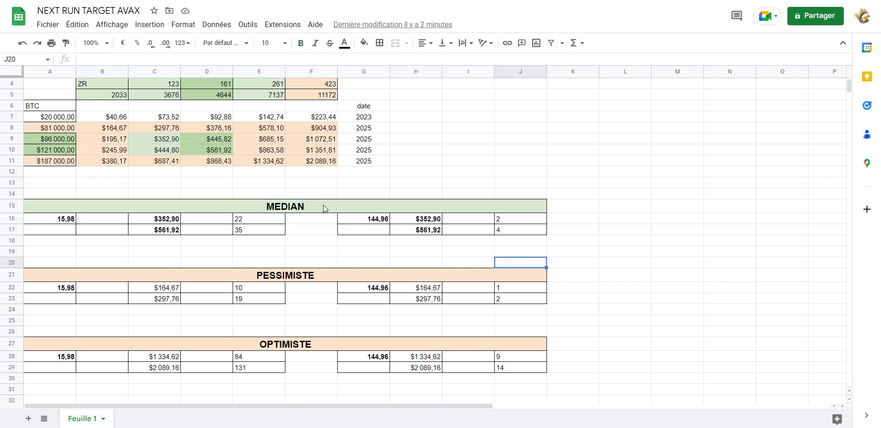
pyautogui.moveTo(323, 205); pyautogui.dragTo(322, 227)
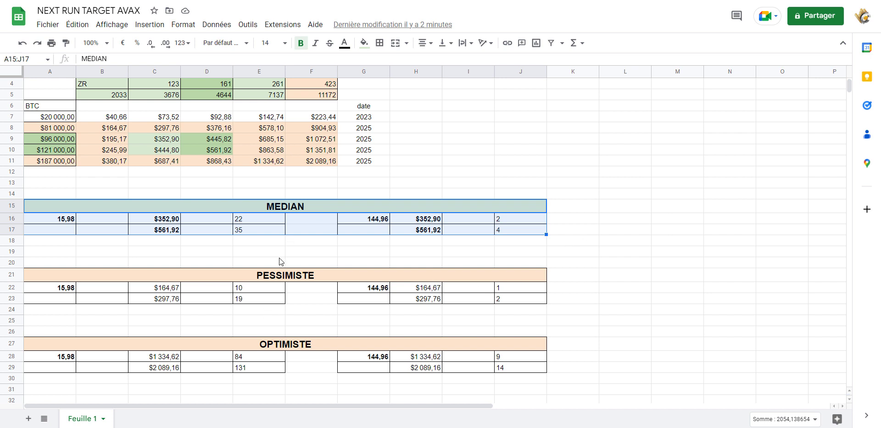
pyautogui.click(249, 262)
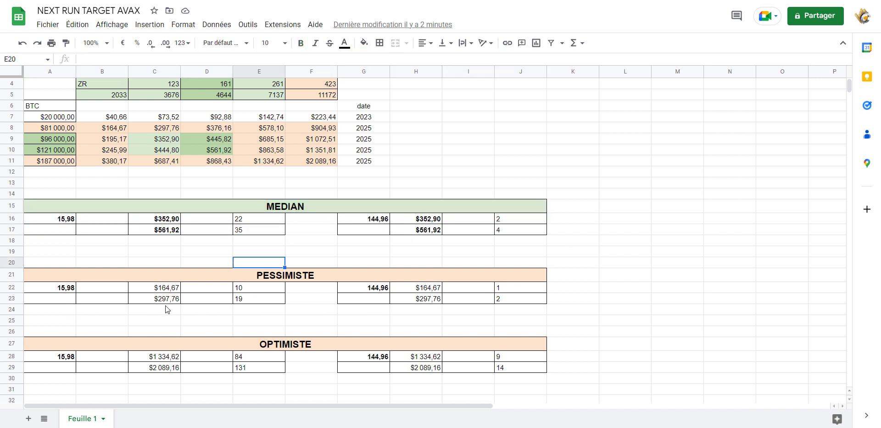
# Step: Check the PESSIMISTE multiples in E22:E23, show J22's all-time-high multiple with two decimals, and compare it with G22 and H22
pyautogui.moveTo(253, 287); pyautogui.dragTo(253, 298)
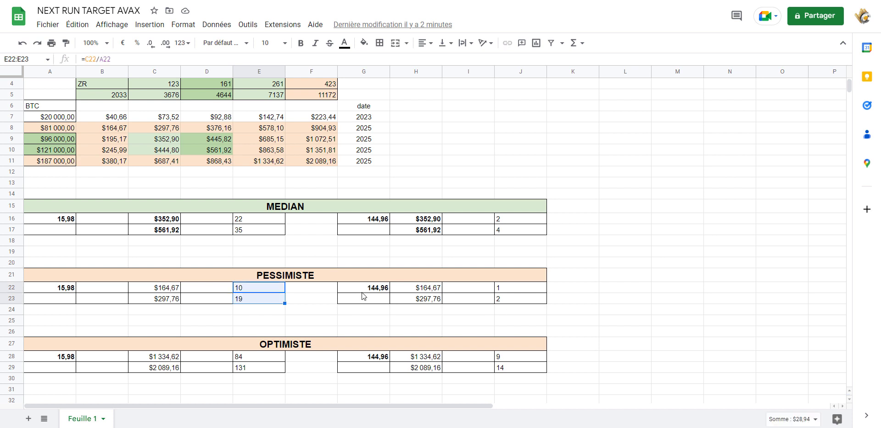
pyautogui.click(514, 290)
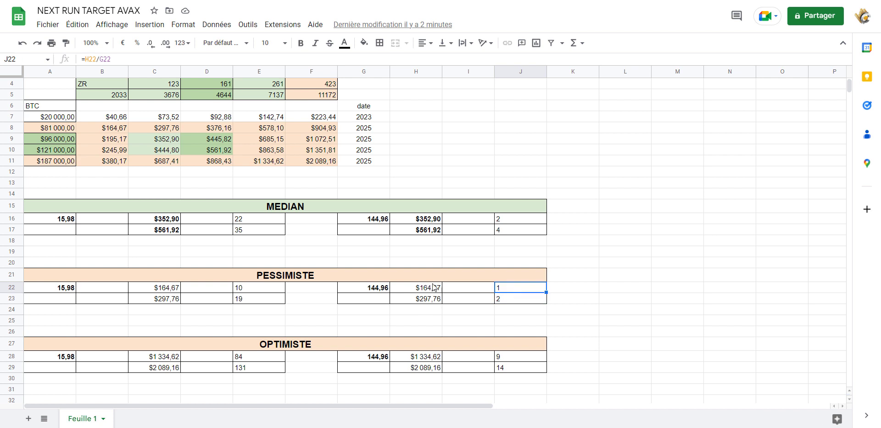
pyautogui.click(163, 46)
pyautogui.click(164, 44)
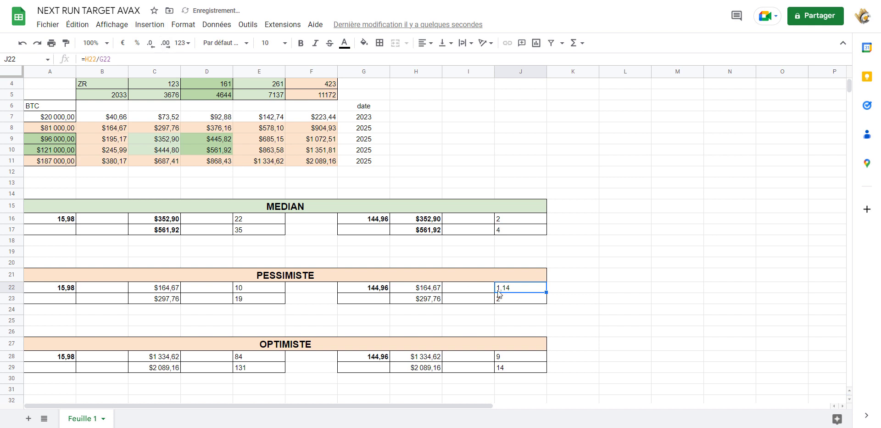
pyautogui.click(421, 290)
pyautogui.click(378, 289)
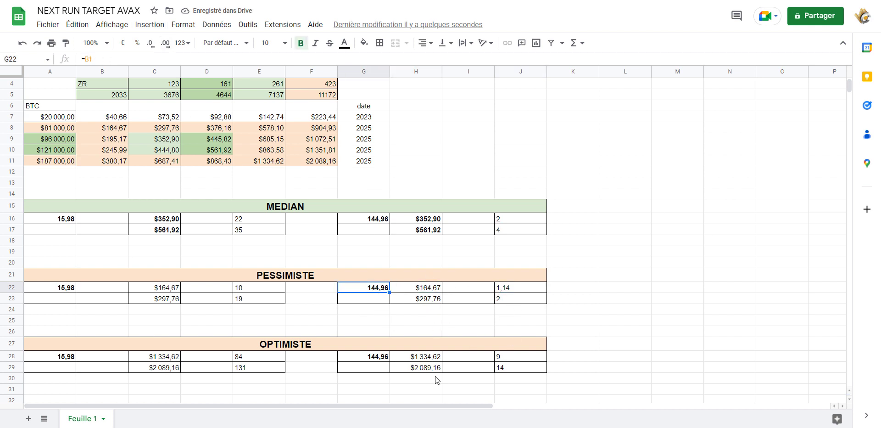
# Step: Show the PESSIMISTE block's second all-time-high multiple in J23 with three decimals
pyautogui.click(503, 299)
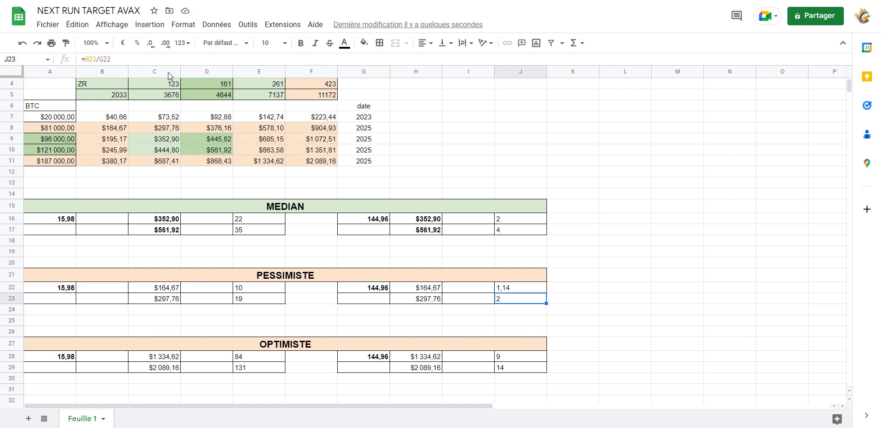
pyautogui.click(168, 46)
pyautogui.click(168, 46)
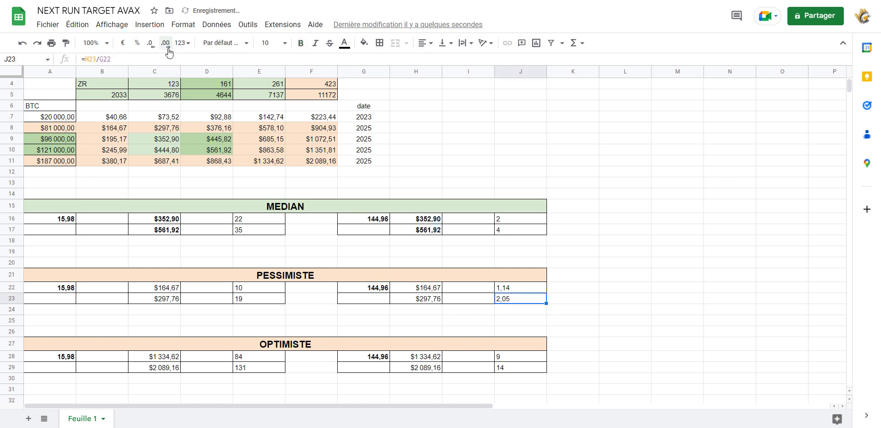
pyautogui.click(167, 48)
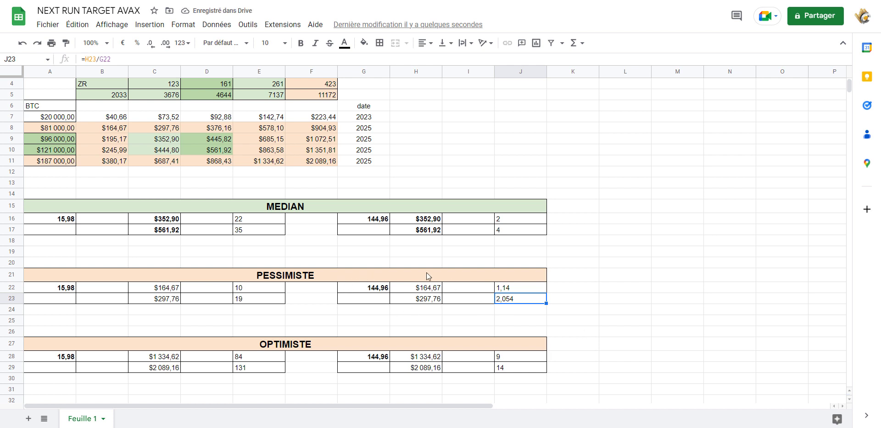
pyautogui.click(683, 312)
pyautogui.scroll(1, 683, 316)
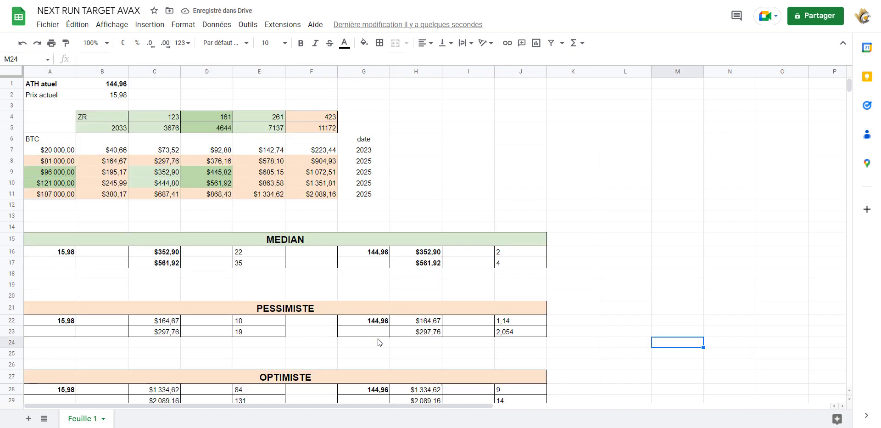
# Step: Switch to the AVAX/BTC chart in TradingView, undo a trial brush stroke near 2025, and sketch further freehand strokes across the chart
pyautogui.hotkey('alt', 'Tab')
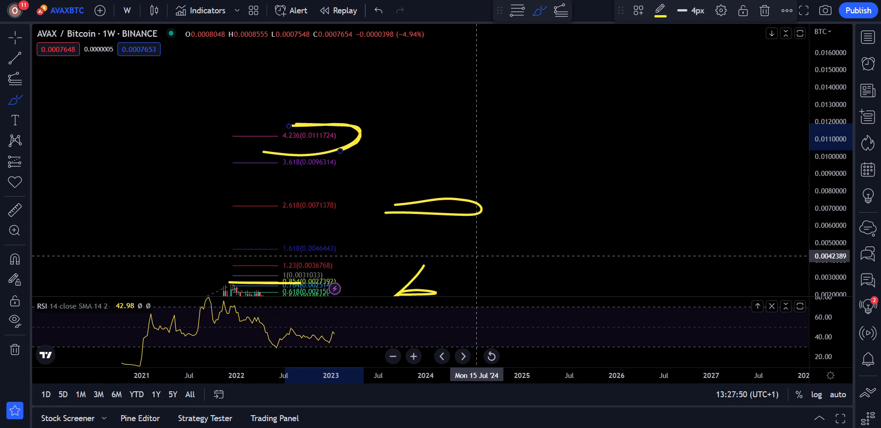
pyautogui.moveTo(538, 241); pyautogui.dragTo(562, 133)
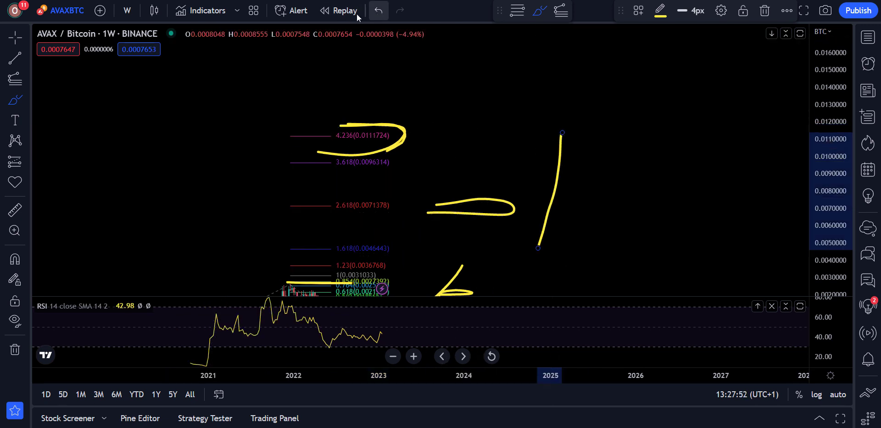
pyautogui.click(378, 11)
pyautogui.click(13, 41)
pyautogui.moveTo(635, 132)
pyautogui.mouseDown()
pyautogui.moveTo(767, 187)
pyautogui.moveTo(767, 177)
pyautogui.moveTo(369, 127)
pyautogui.mouseUp()
pyautogui.click(15, 99)
pyautogui.moveTo(291, 188)
pyautogui.mouseDown()
pyautogui.moveTo(340, 195)
pyautogui.moveTo(461, 148)
pyautogui.moveTo(622, 212)
pyautogui.mouseUp()
pyautogui.moveTo(464, 85)
pyautogui.mouseDown()
pyautogui.moveTo(363, 101)
pyautogui.moveTo(533, 252)
pyautogui.mouseUp()
pyautogui.moveTo(601, 197); pyautogui.dragTo(209, 39)
pyautogui.moveTo(103, 54); pyautogui.dragTo(550, 190)
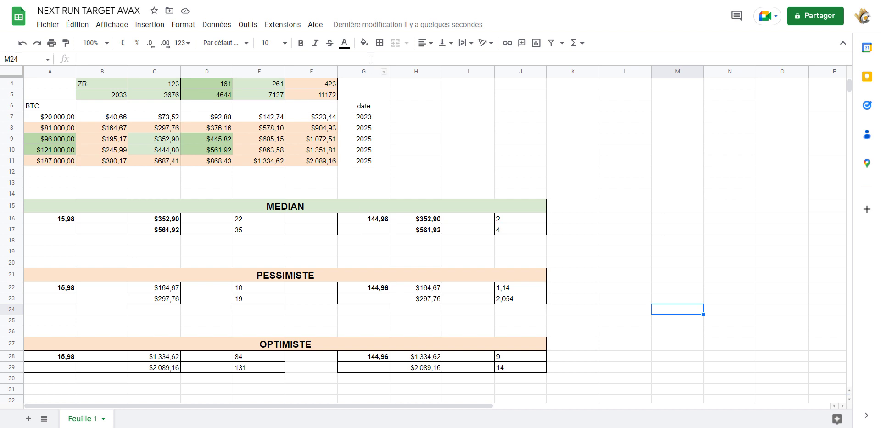
# Step: Switch back to the NEXT RUN TARGET AVAX spreadsheet and examine the OPTIMISTE block's current price in A28 and its multiples in E28:E29
pyautogui.scroll(-1, 577, 237)
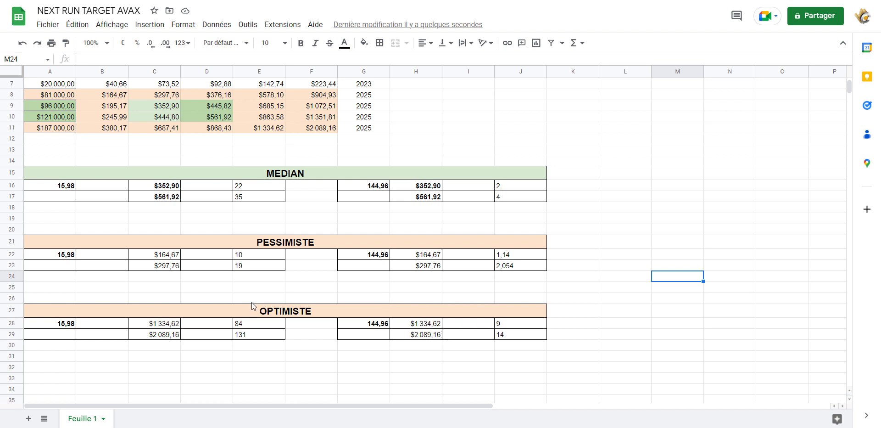
pyautogui.click(263, 280)
pyautogui.click(264, 298)
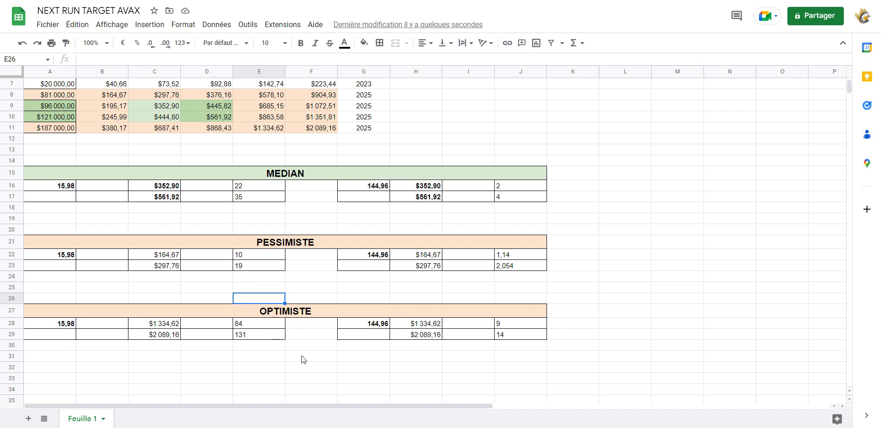
pyautogui.click(247, 358)
pyautogui.scroll(-1, 94, 309)
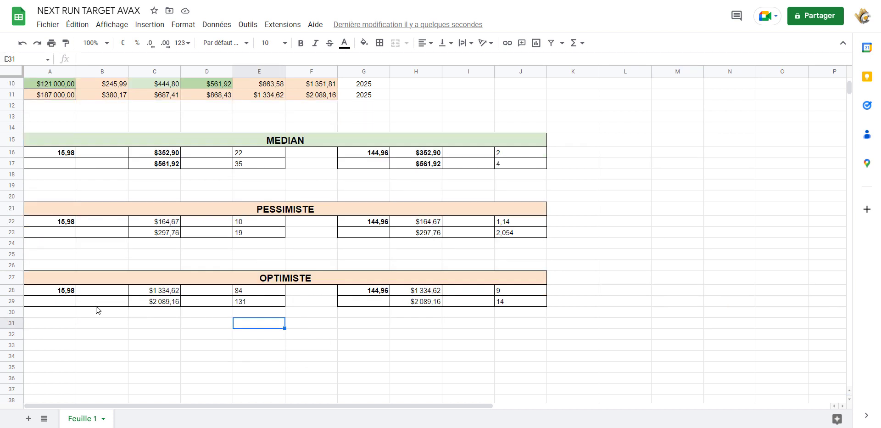
pyautogui.click(60, 292)
pyautogui.click(252, 292)
pyautogui.click(254, 305)
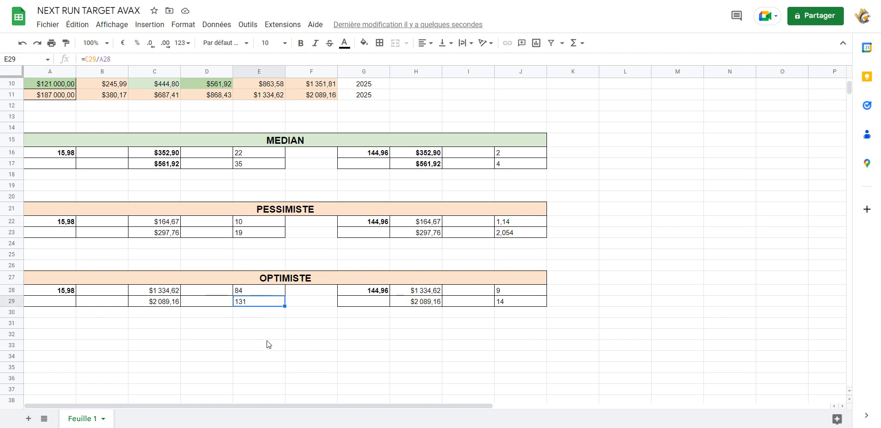
# Step: Compare the OPTIMISTE block's all-time-high multiples in J28:J29 with its current-price multiples in E28:E29
pyautogui.click(522, 299)
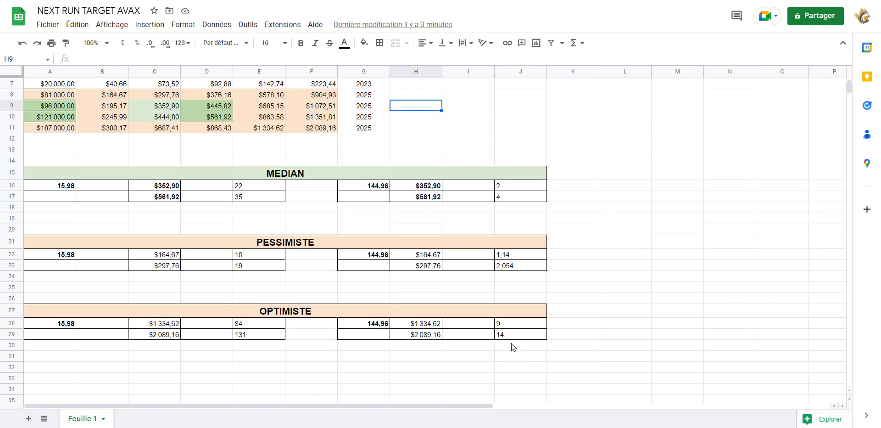
pyautogui.moveTo(509, 334); pyautogui.dragTo(509, 323)
pyautogui.moveTo(257, 323); pyautogui.dragTo(257, 334)
pyautogui.click(255, 367)
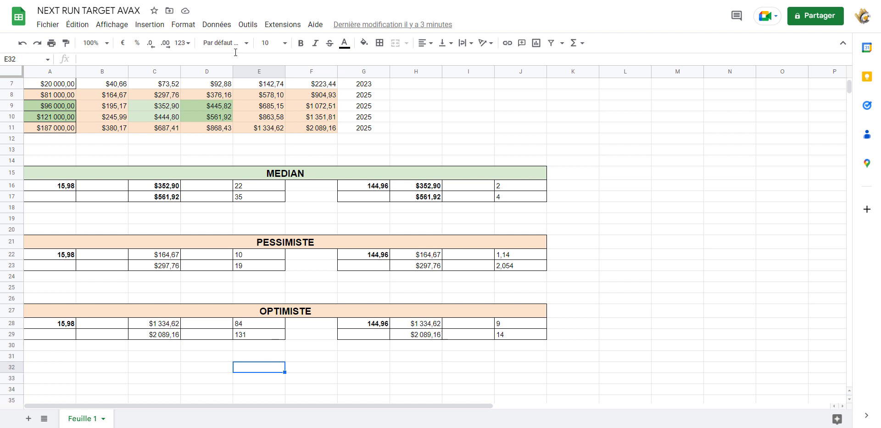
# Step: Switch to the TARGETS BULLRUN 2025 folder in Google Drive, highlight all the NEXT RUN TARGET spreadsheets, then clear the selection
pyautogui.scroll(1, 480, 258)
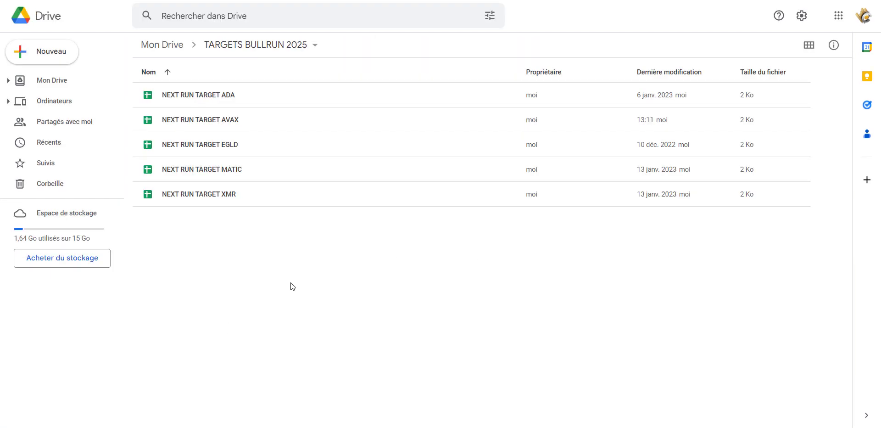
pyautogui.moveTo(232, 232); pyautogui.dragTo(180, 93)
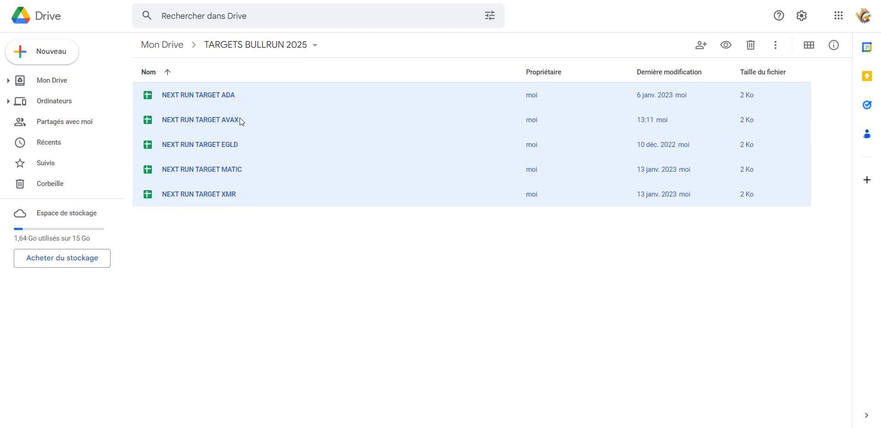
pyautogui.click(284, 241)
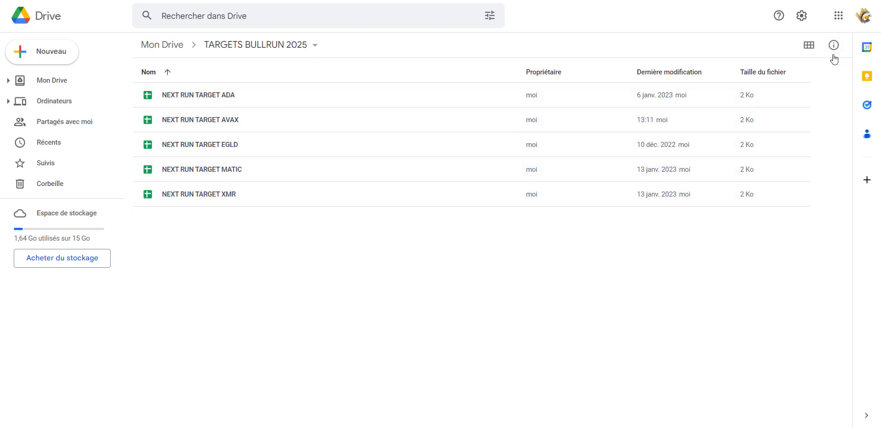